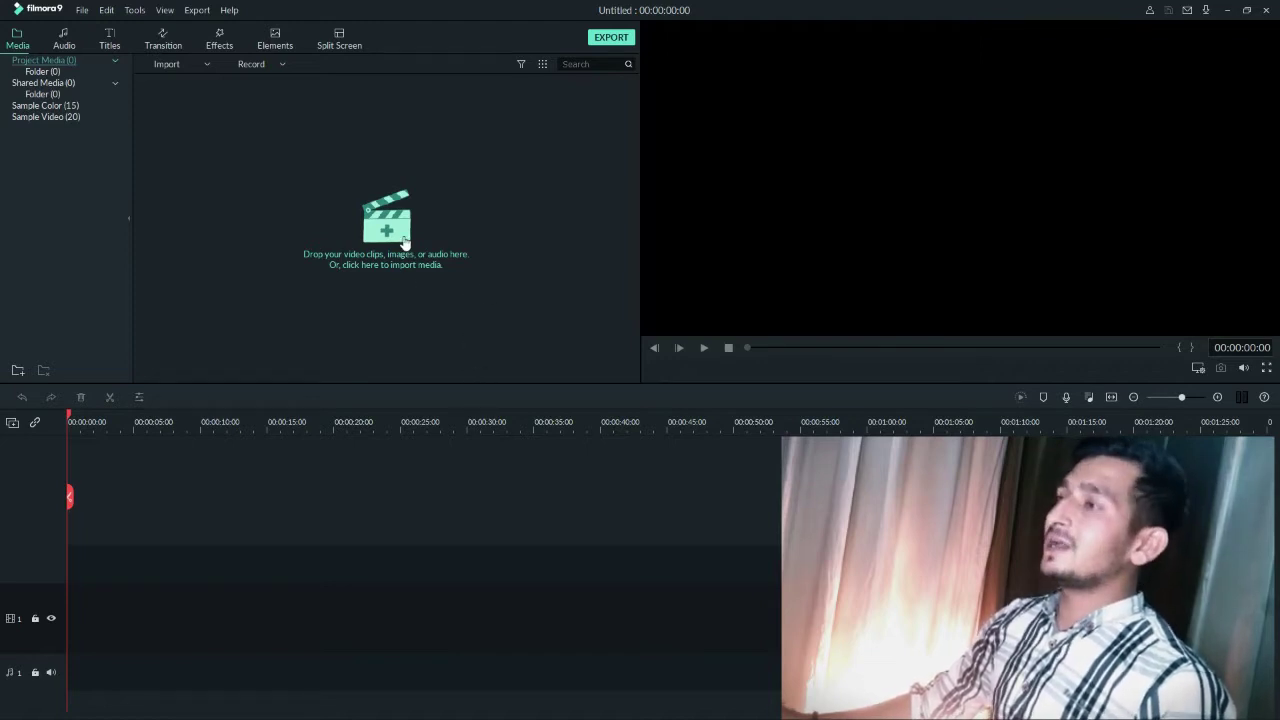
# Import Filmora Timeline Class 3.mp4 into the project media and place the clip at the start of video track 1
pyautogui.click(405, 243)
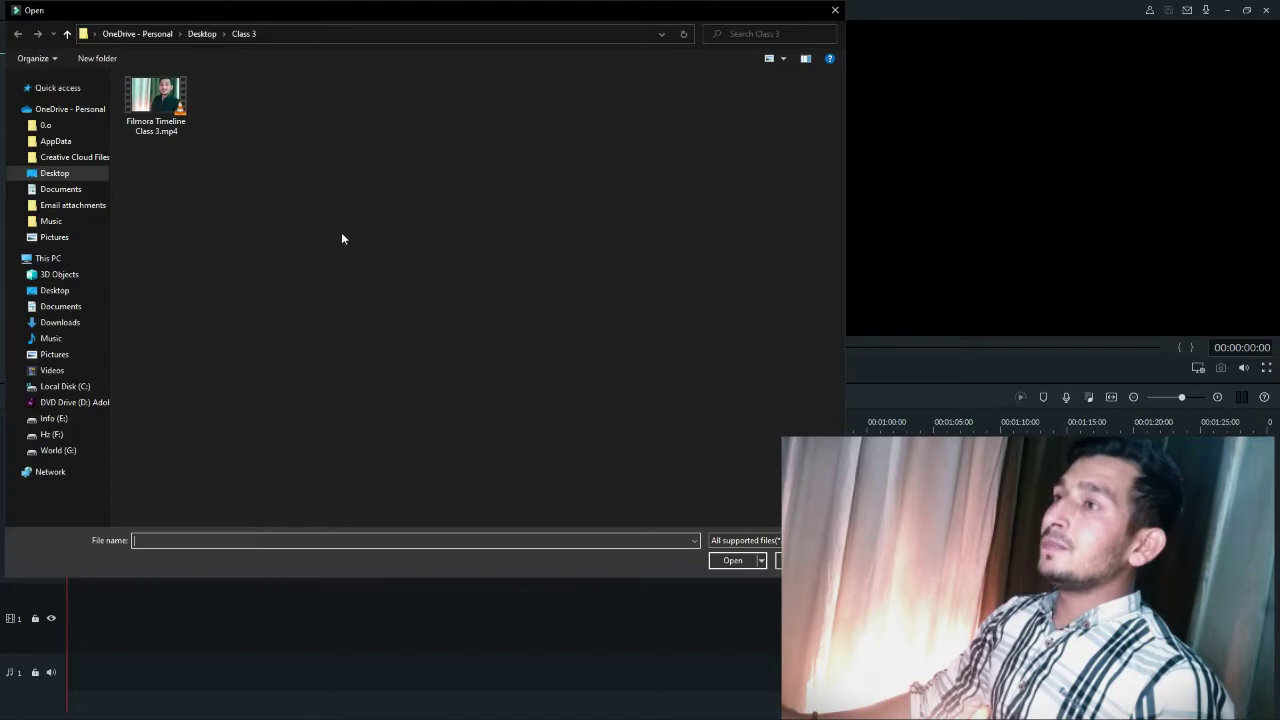
pyautogui.doubleClick(152, 100)
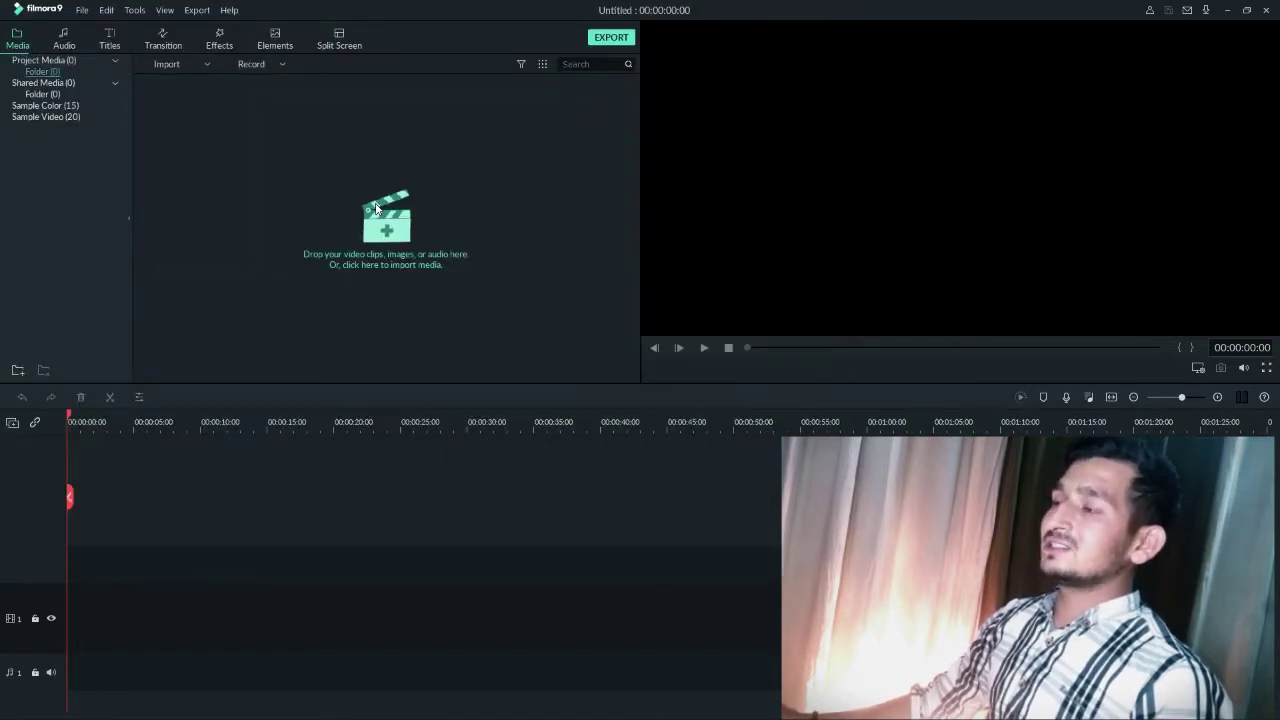
pyautogui.moveTo(195, 115); pyautogui.dragTo(97, 632)
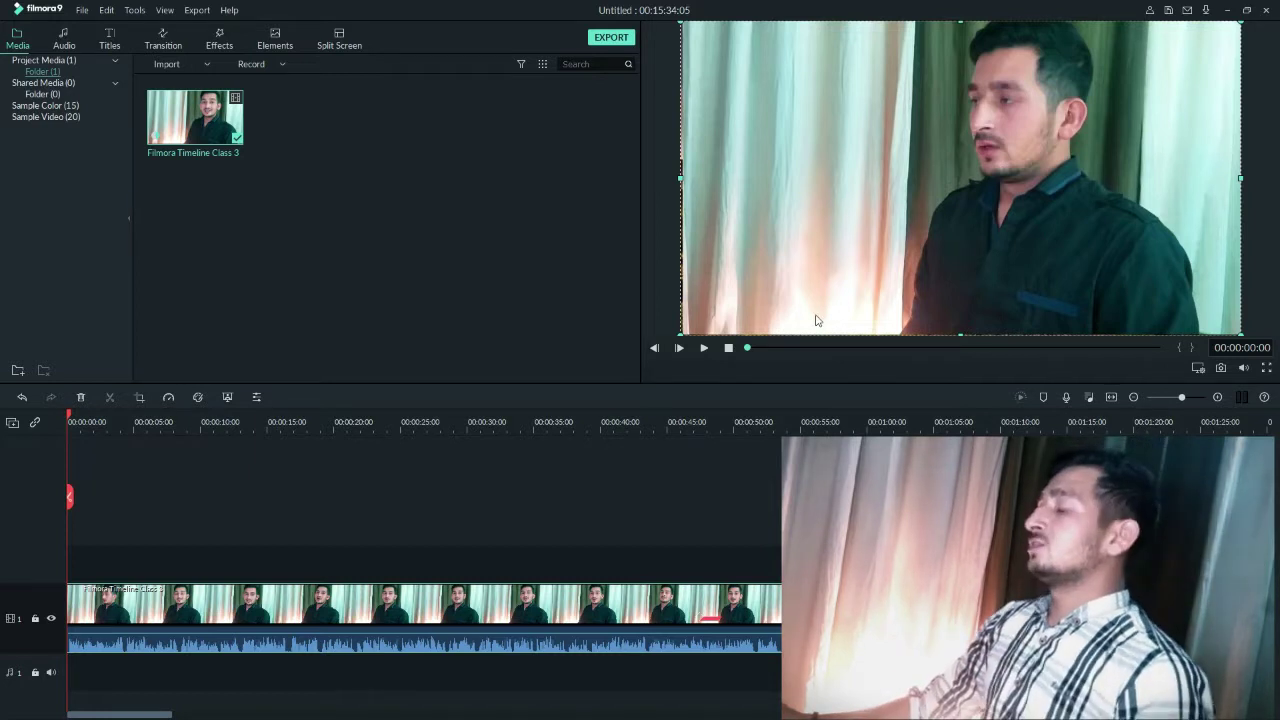
# Play the clip's opening seconds in the preview, and step forward and backward through it frame by frame
pyautogui.click(703, 348)
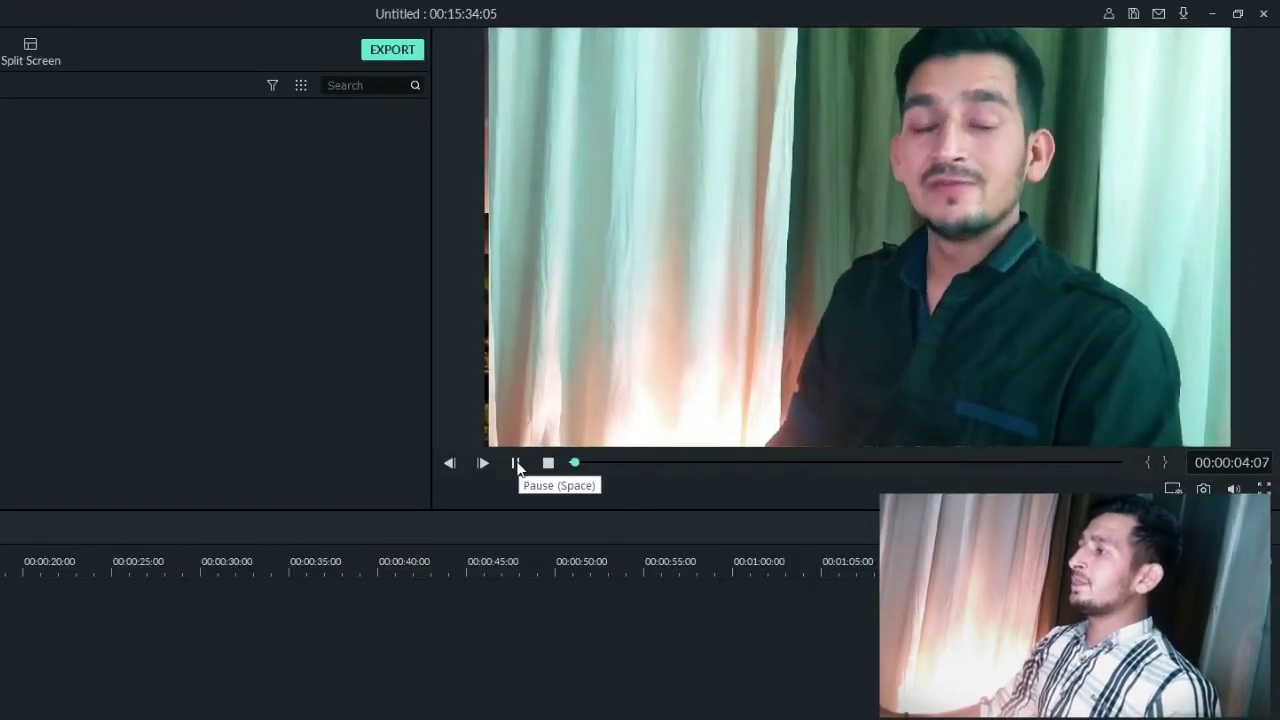
pyautogui.click(516, 464)
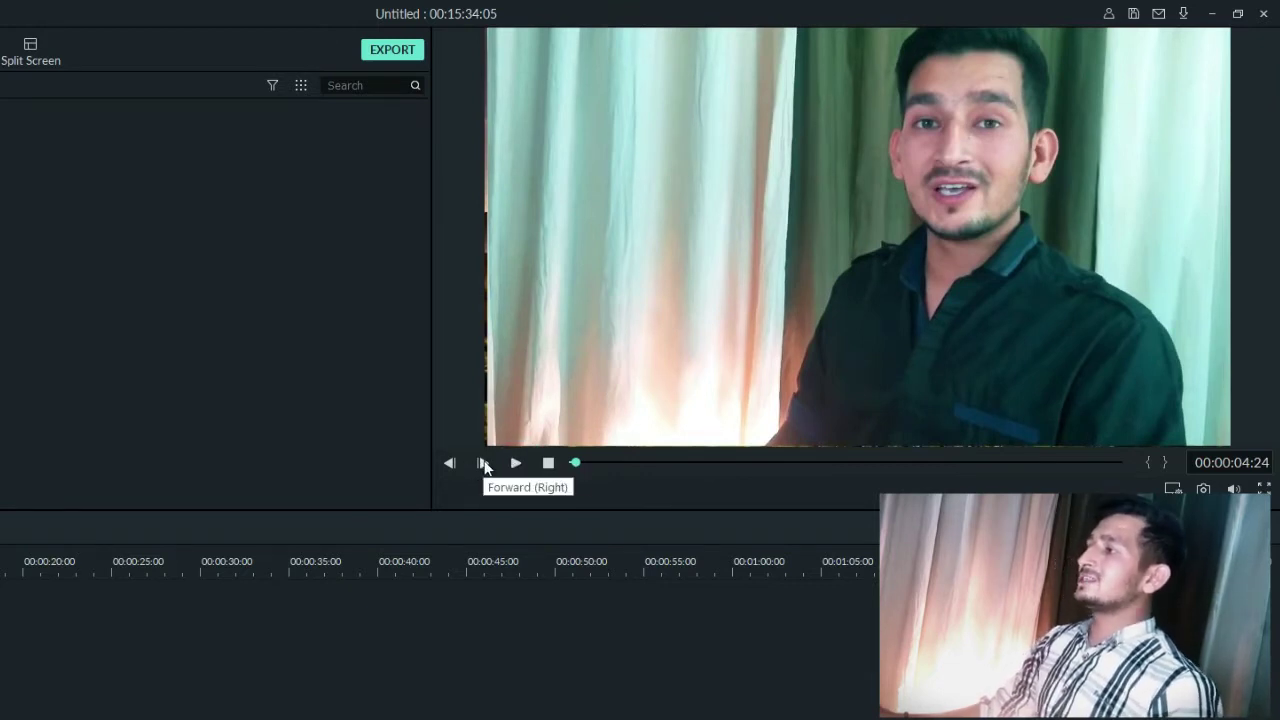
pyautogui.click(483, 463)
pyautogui.click(483, 463)
pyautogui.click(483, 463)
pyautogui.click(483, 463)
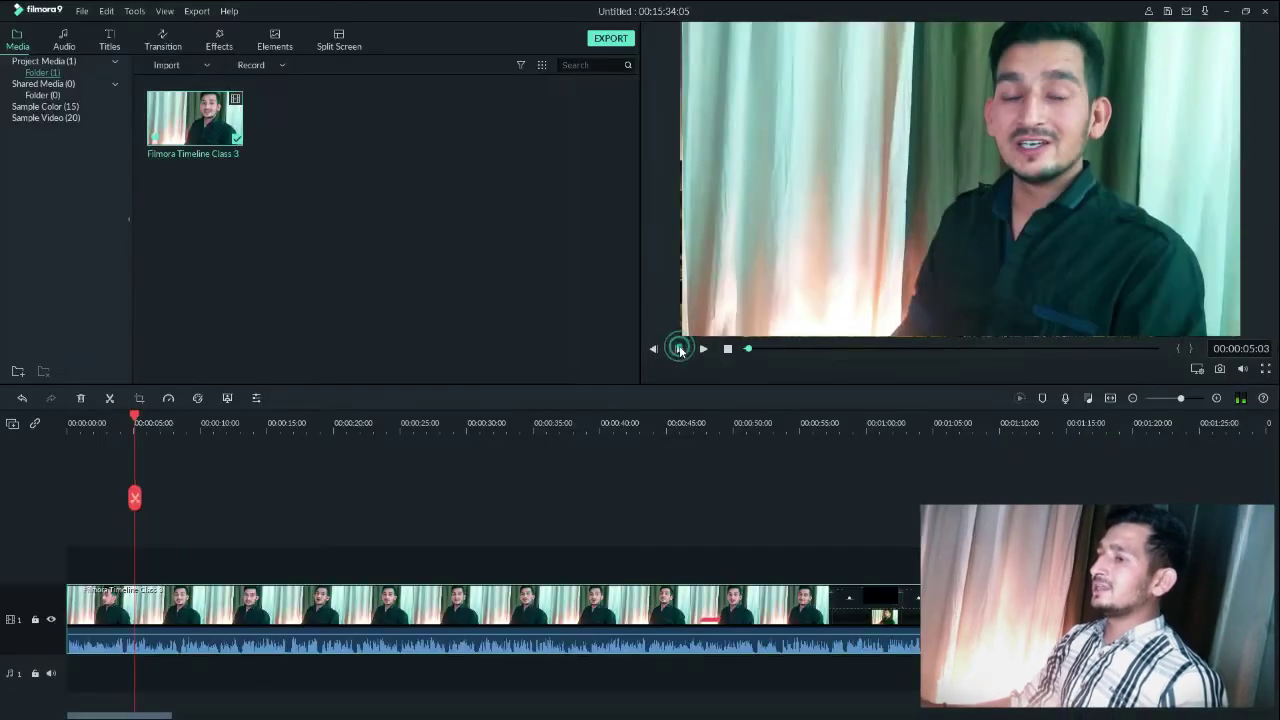
pyautogui.click(679, 349)
pyautogui.click(679, 349)
pyautogui.click(679, 349)
pyautogui.click(679, 349)
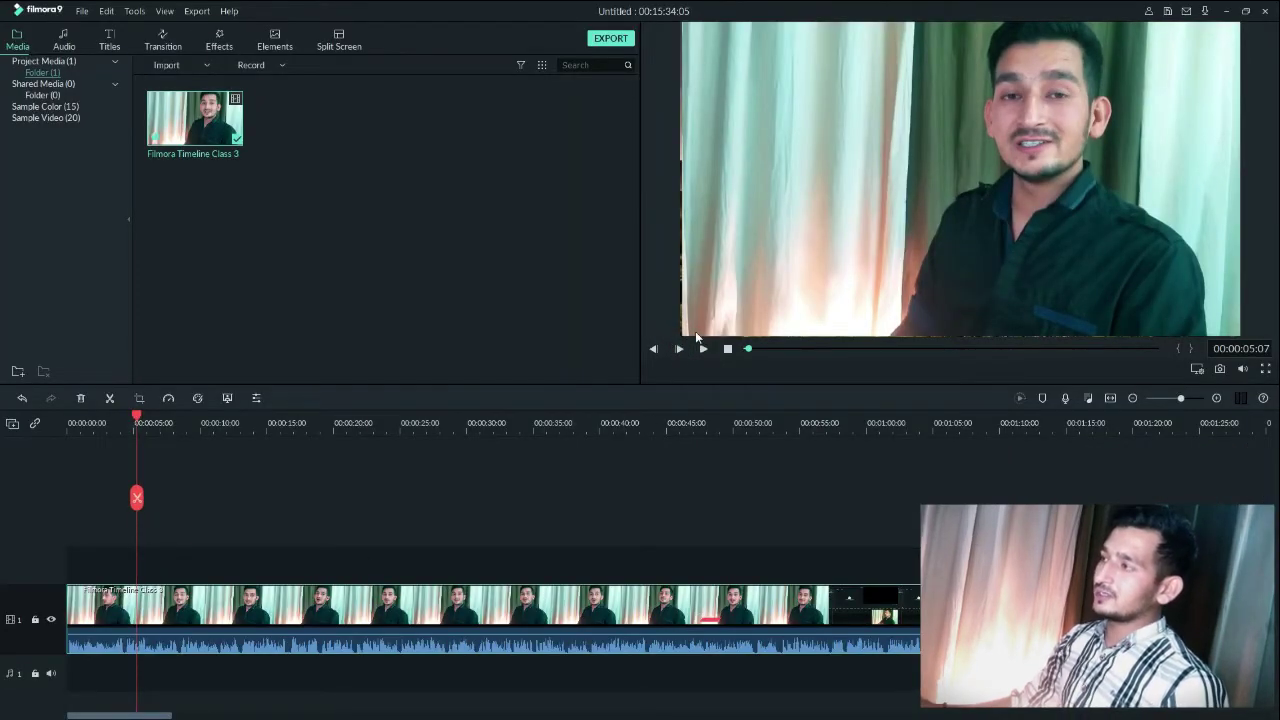
pyautogui.click(680, 348)
pyautogui.click(680, 348)
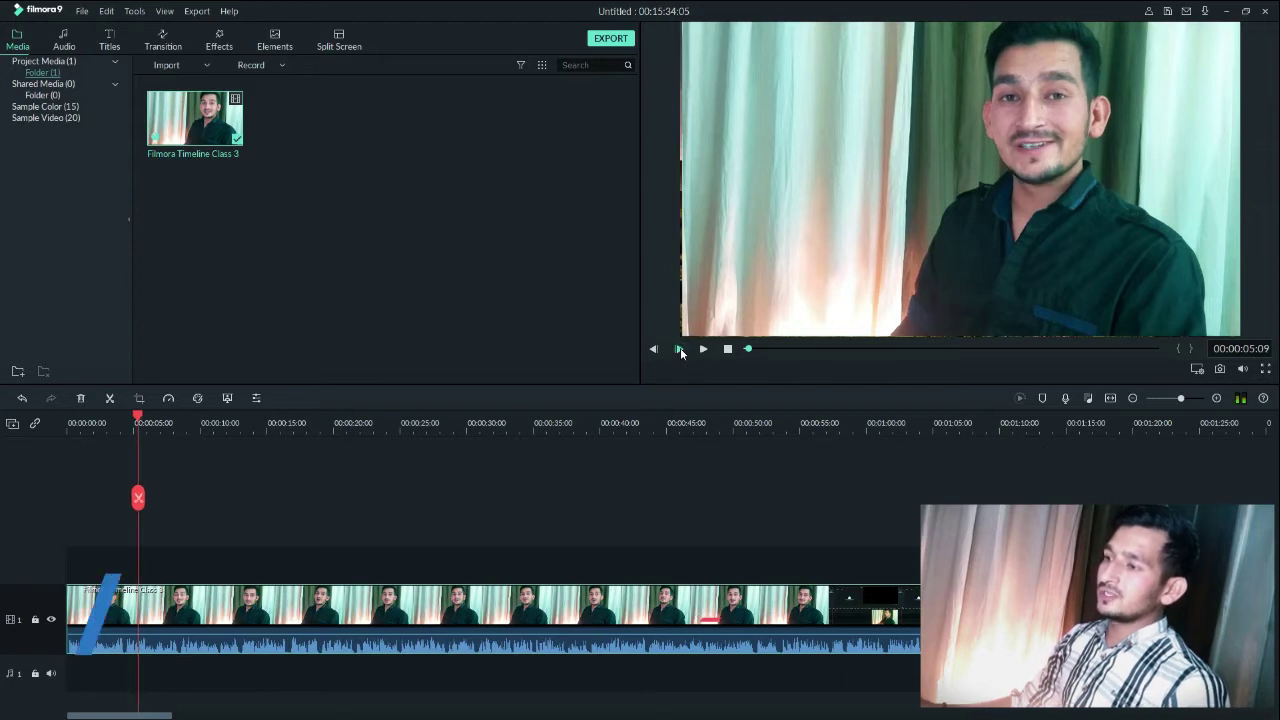
pyautogui.click(680, 348)
pyautogui.click(680, 348)
pyautogui.click(680, 348)
pyautogui.click(680, 348)
pyautogui.click(680, 348)
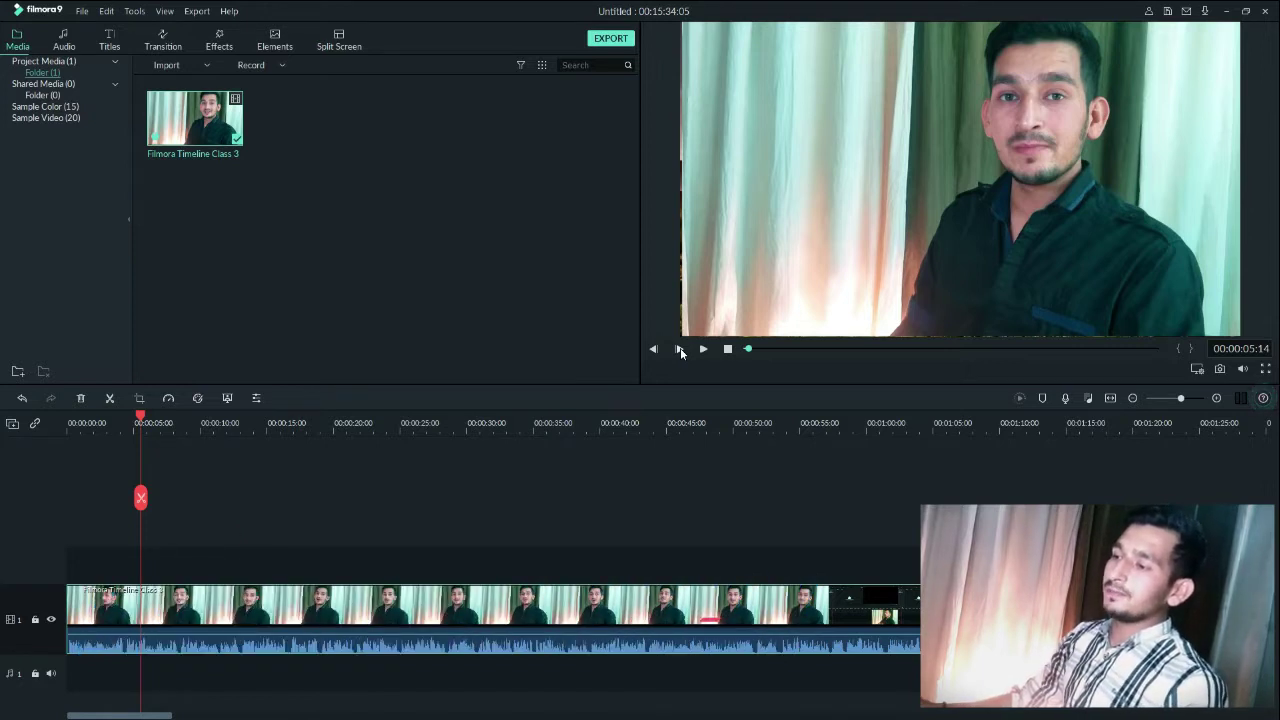
pyautogui.click(680, 348)
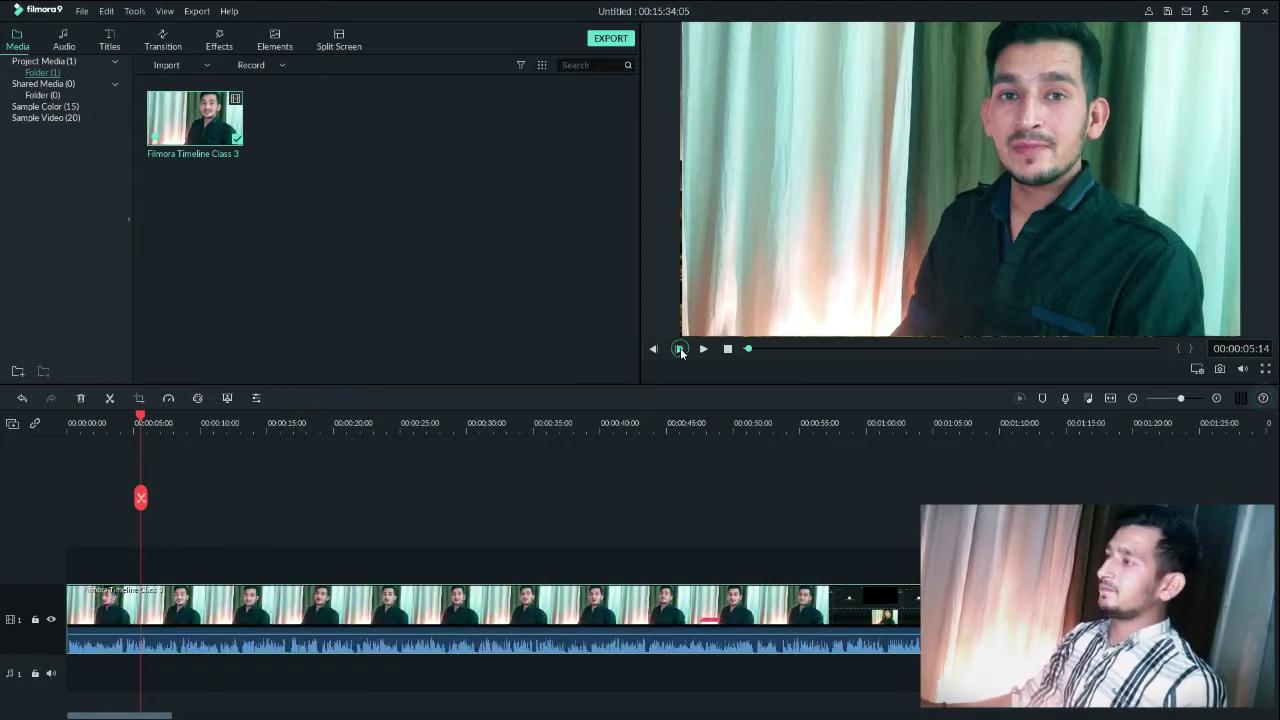
pyautogui.click(680, 349)
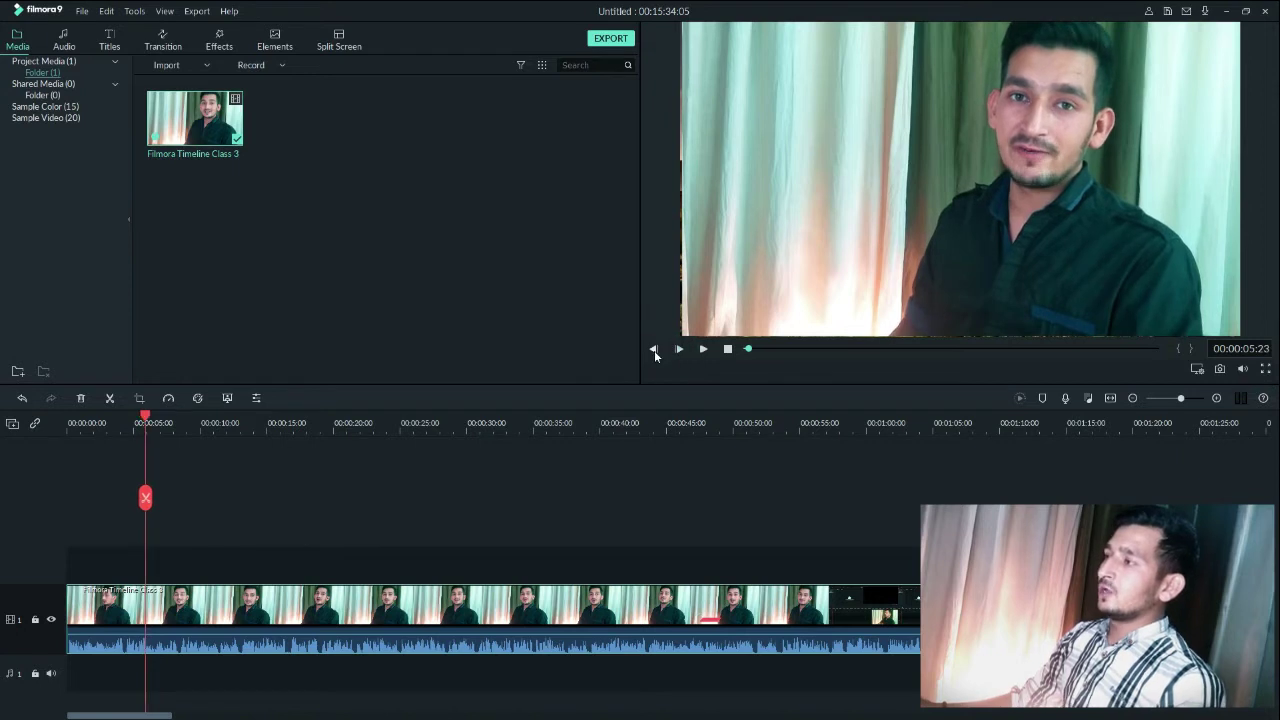
pyautogui.click(653, 349)
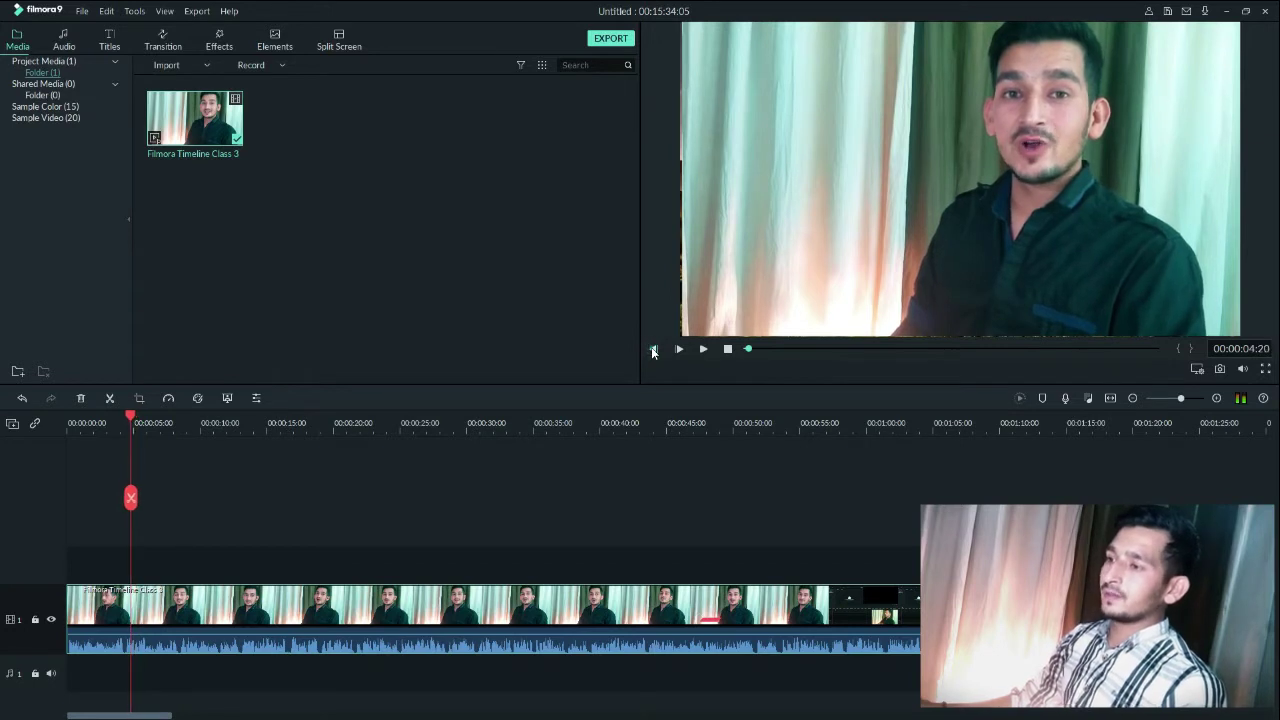
pyautogui.click(652, 349)
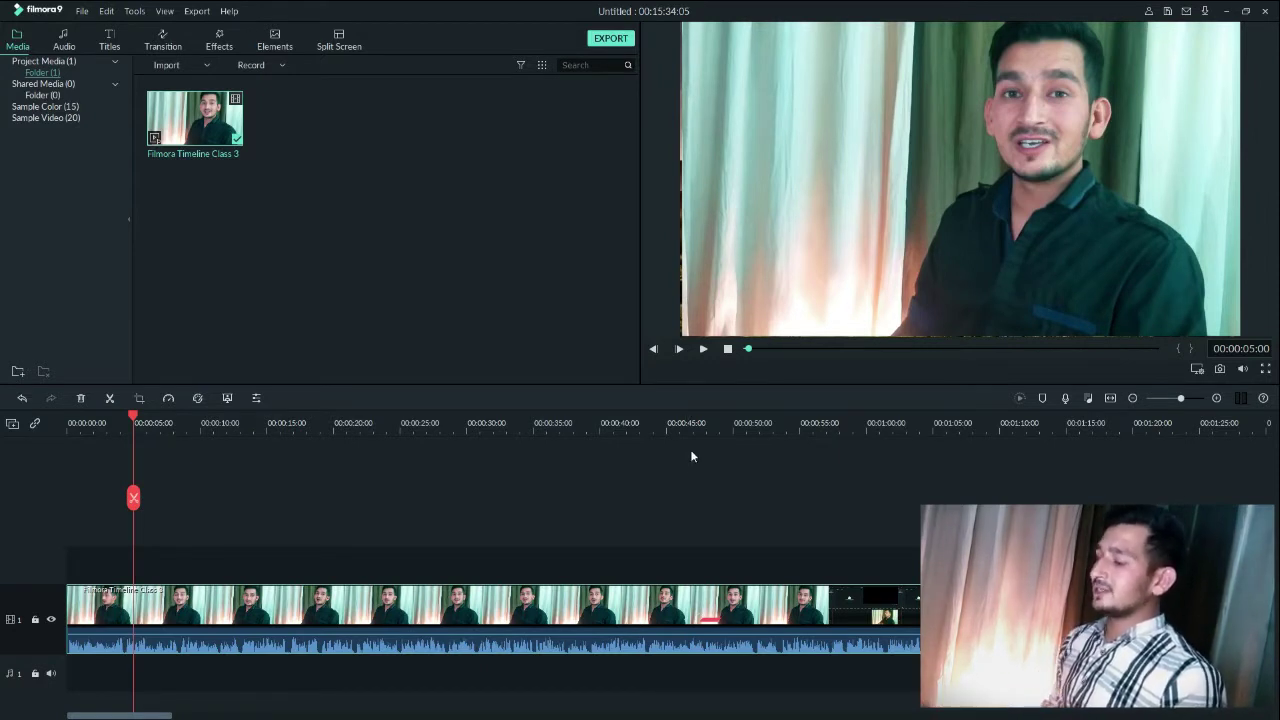
# Play a further short stretch of the clip and step the playhead back frame by frame to about 00:00:06:06
pyautogui.press('space')
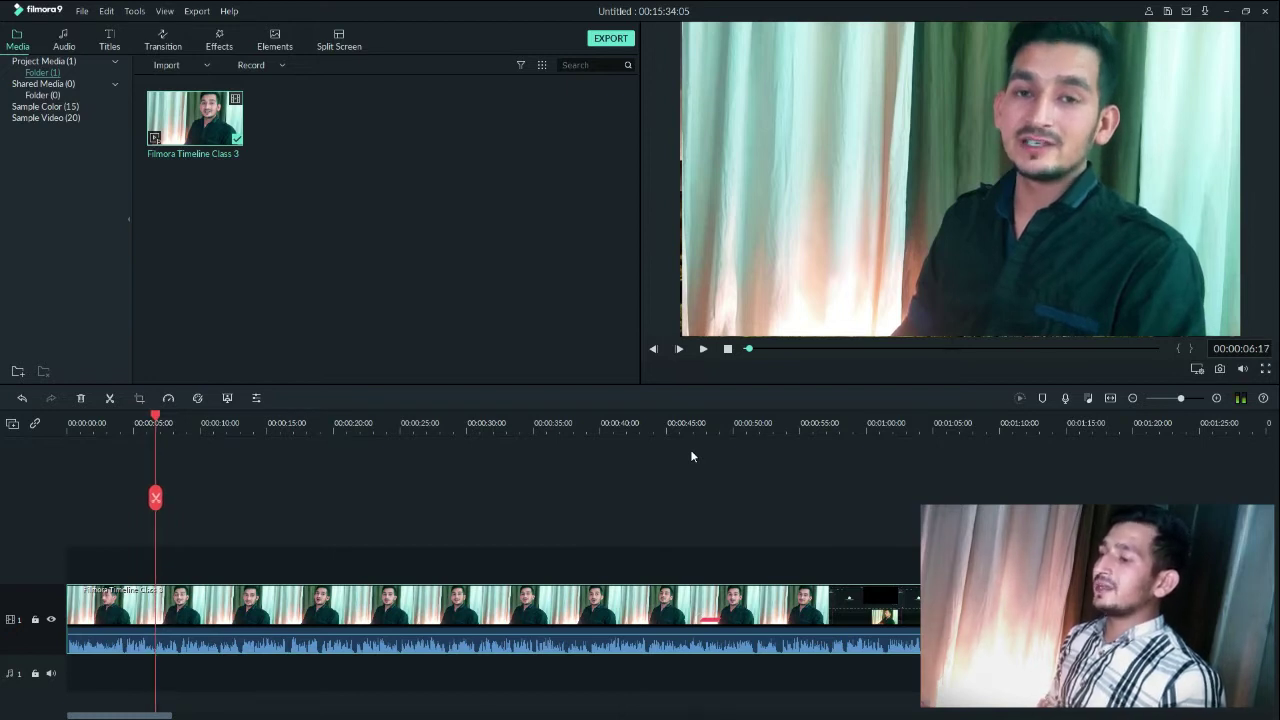
pyautogui.press('Left')
pyautogui.press('Left')
pyautogui.press('Left')
pyautogui.press('Left')
pyautogui.press('Left')
pyautogui.press('Left')
pyautogui.press('Left')
pyautogui.press('Left')
pyautogui.press('Left')
pyautogui.press('Left')
pyautogui.press('Left')
pyautogui.press('Left')
pyautogui.press('Left')
pyautogui.press('Left')
pyautogui.press('Left')
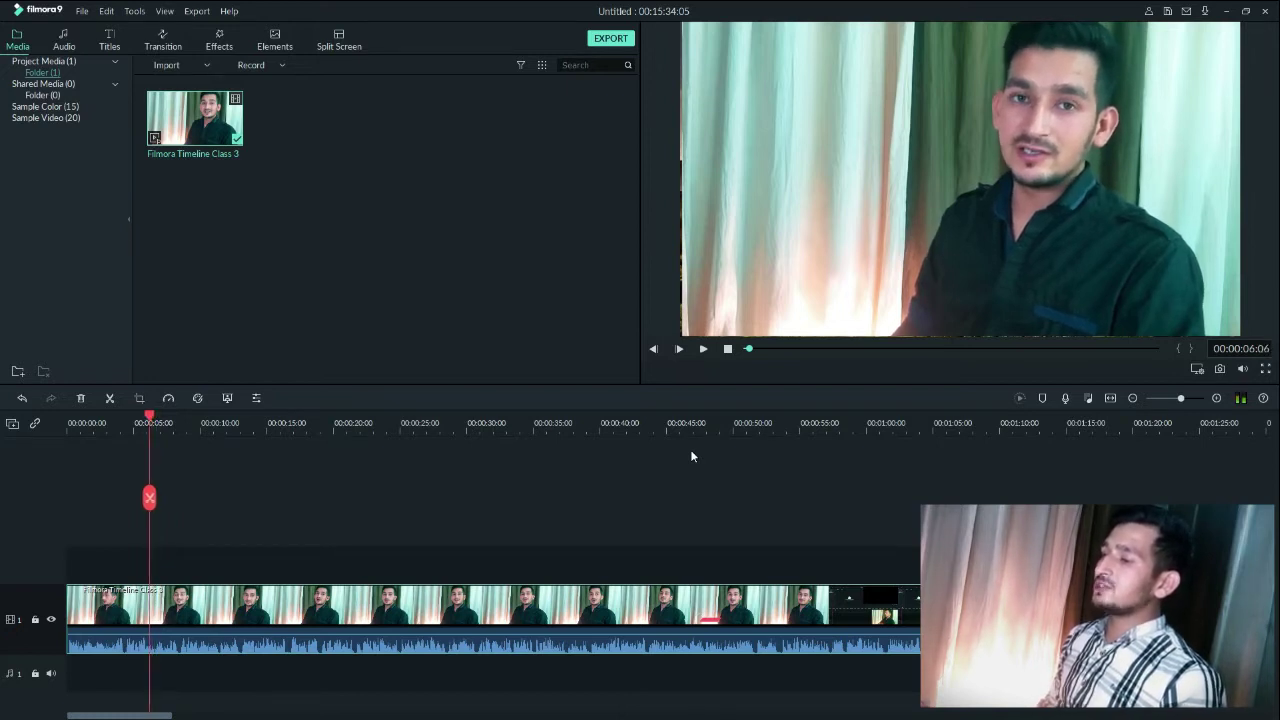
# Step the playhead forward frame by frame to 00:00:07:04
pyautogui.press('Right')
pyautogui.press('Right')
pyautogui.press('Right')
pyautogui.press('Right')
pyautogui.press('Right')
pyautogui.press('Right')
pyautogui.press('Right')
pyautogui.press('Right')
pyautogui.press('Right')
pyautogui.press('Right')
pyautogui.press('Right')
pyautogui.press('Right')
pyautogui.press('Right')
pyautogui.press('Right')
pyautogui.press('Right')
pyautogui.press('Right')
pyautogui.press('Right')
pyautogui.press('Right')
pyautogui.press('Right')
pyautogui.press('Right')
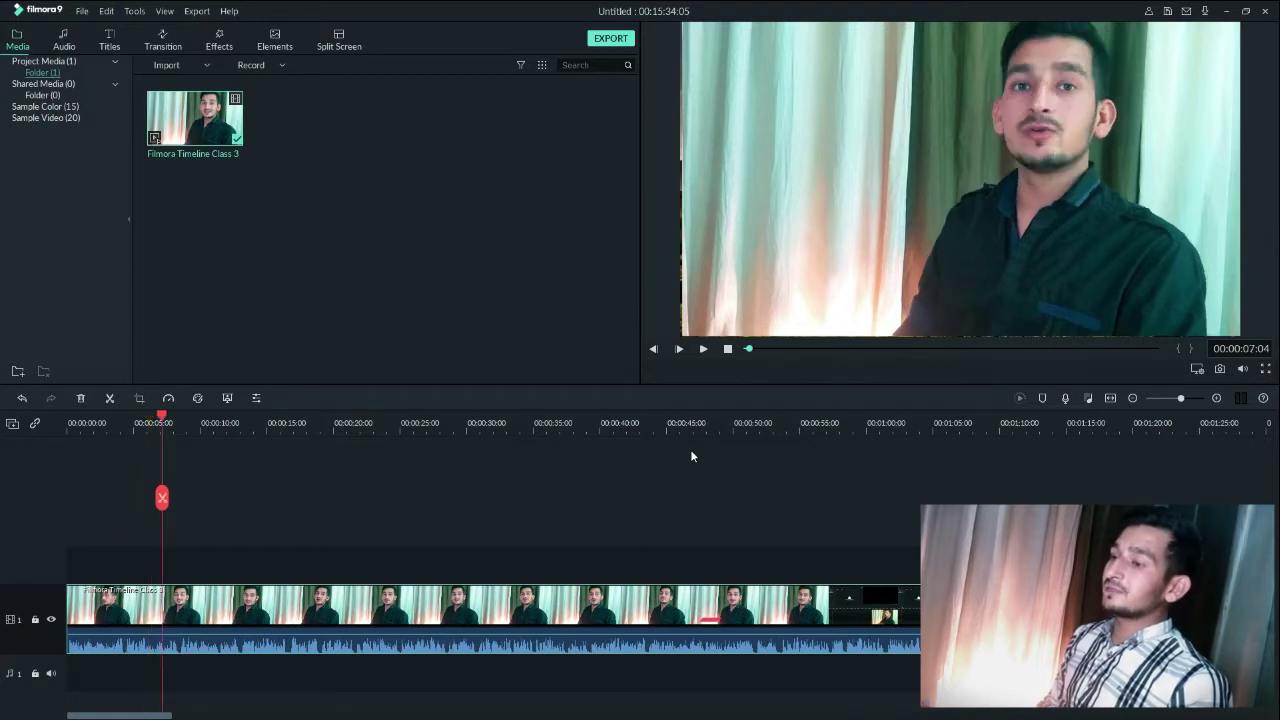
# Advance the playhead in one-second jumps to 00:00:17:04
pyautogui.press('Right')
pyautogui.press('Right')
pyautogui.press('Right')
pyautogui.press('Right')
pyautogui.press('Right')
pyautogui.press('Right')
pyautogui.press('Right')
pyautogui.press('Right')
pyautogui.press('Right')
pyautogui.press('Right')
pyautogui.press('Right')
pyautogui.press('Right')
pyautogui.press('Right')
pyautogui.press('Right')
pyautogui.press('Right')
pyautogui.press('Right')
pyautogui.press('Right')
pyautogui.press('Right')
pyautogui.press('Right')
pyautogui.press('Right')
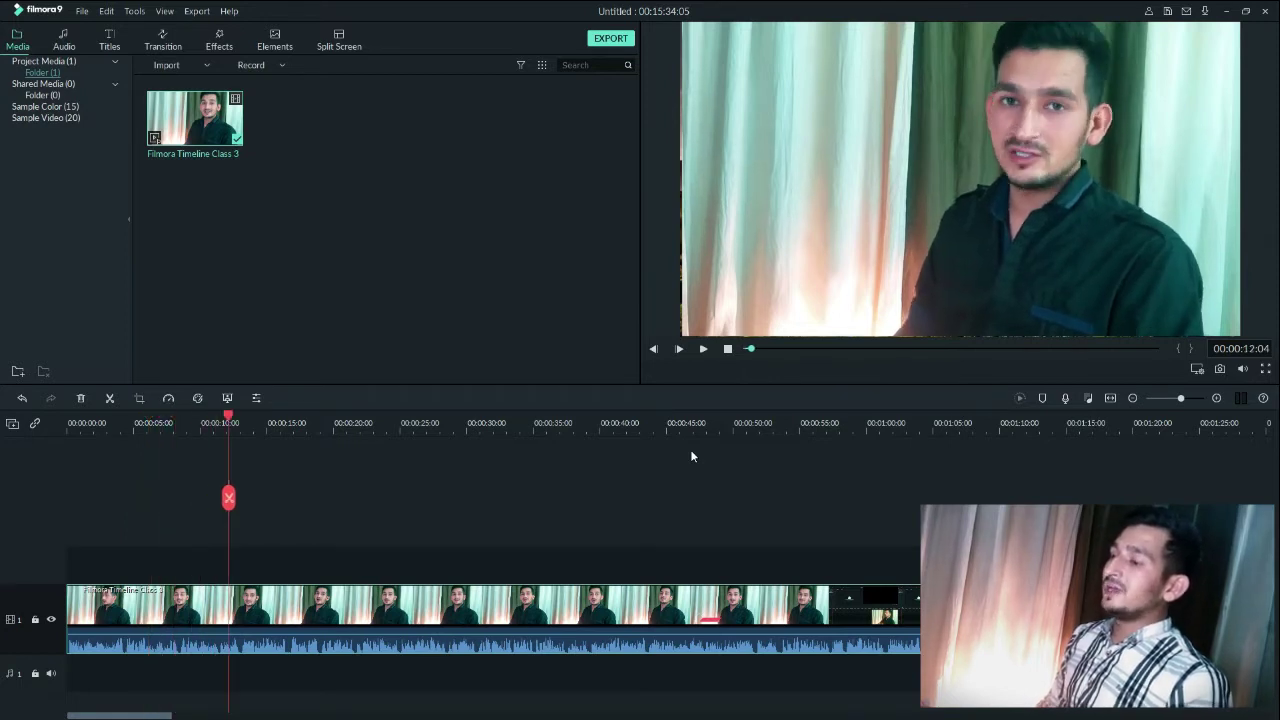
pyautogui.press('Right')
pyautogui.press('Right')
pyautogui.press('Right')
pyautogui.press('Right')
pyautogui.press('Right')
pyautogui.press('Right')
pyautogui.press('Right')
pyautogui.press('Right')
pyautogui.press('Right')
pyautogui.press('Right')
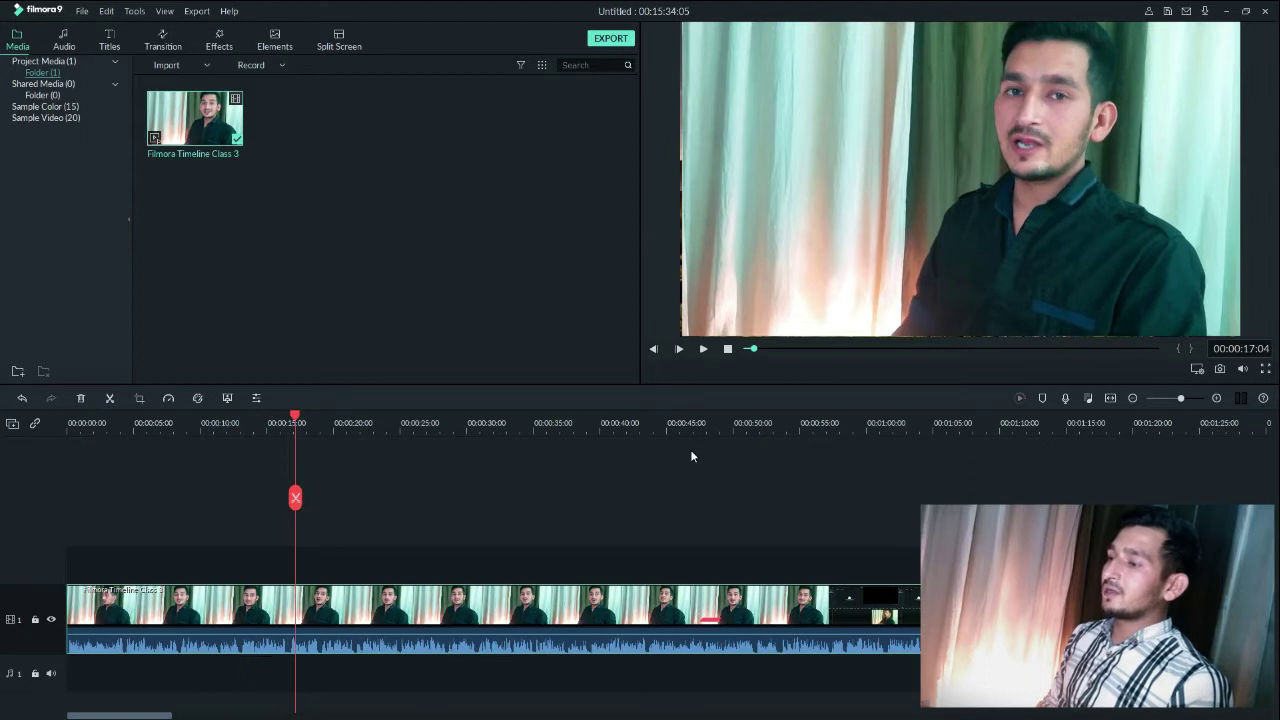
# Move the playhead backward through the clip in one-second jumps
pyautogui.press('Left')
pyautogui.press('Left')
pyautogui.press('Left')
pyautogui.press('Left')
pyautogui.press('Left')
pyautogui.press('Left')
pyautogui.press('Left')
pyautogui.press('Left')
pyautogui.press('Left')
pyautogui.press('Left')
pyautogui.press('Left')
pyautogui.press('Left')
pyautogui.press('Left')
pyautogui.press('Left')
pyautogui.press('Left')
pyautogui.press('Left')
pyautogui.press('Left')
pyautogui.press('Left')
pyautogui.press('Left')
pyautogui.press('Left')
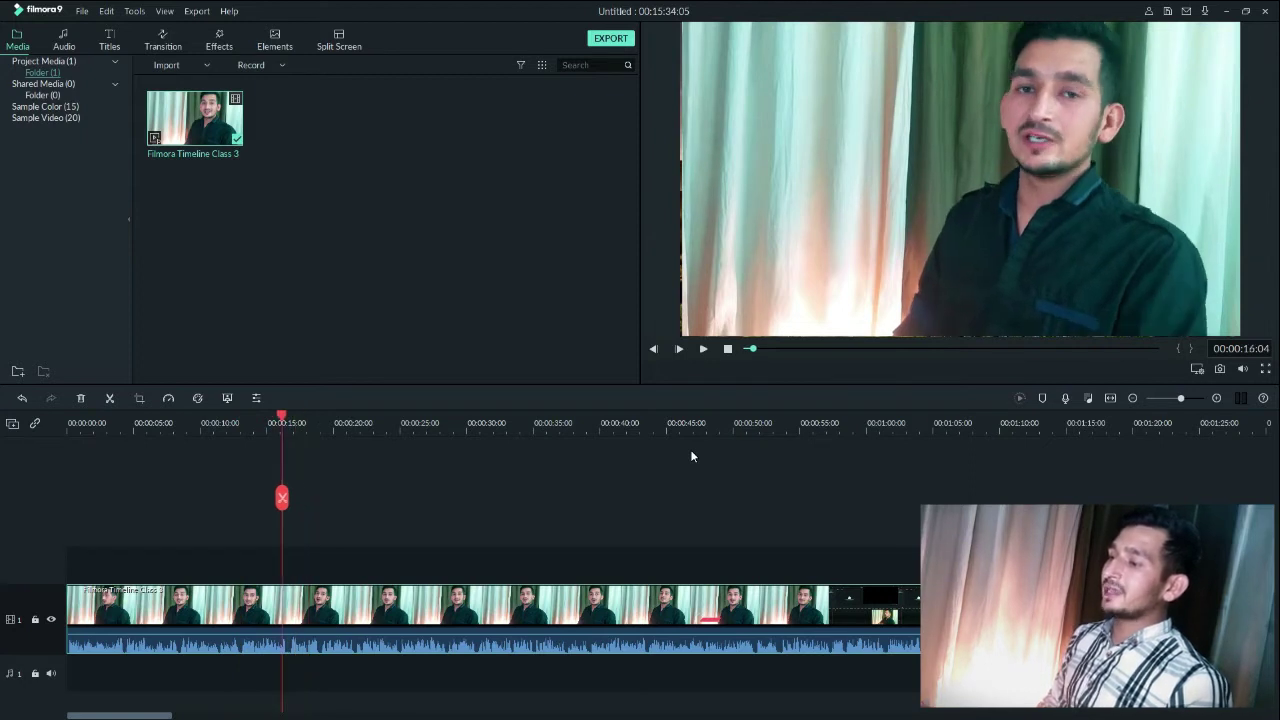
pyautogui.press('Left')
pyautogui.press('Left')
pyautogui.press('Left')
pyautogui.press('Left')
pyautogui.press('Left')
pyautogui.press('Left')
pyautogui.press('Left')
pyautogui.press('Left')
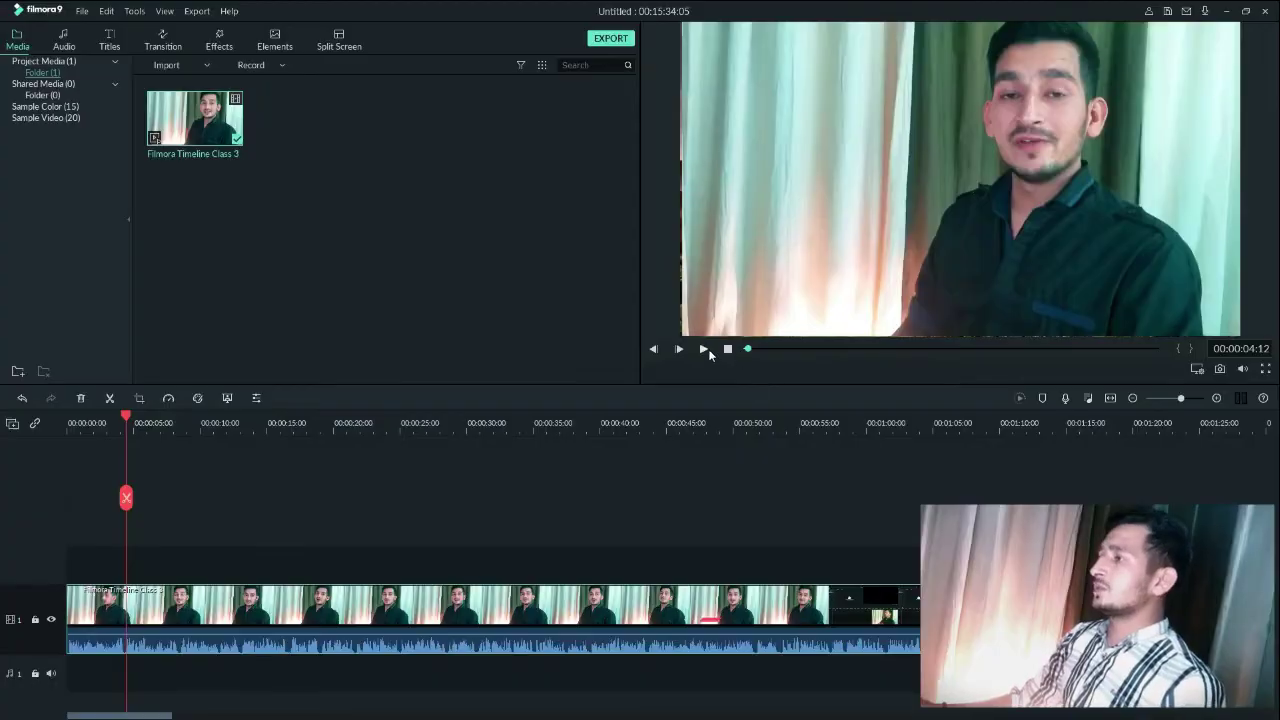
# Play the clip and stop it to return to the start, and play it again and pause at about four seconds
pyautogui.click(704, 349)
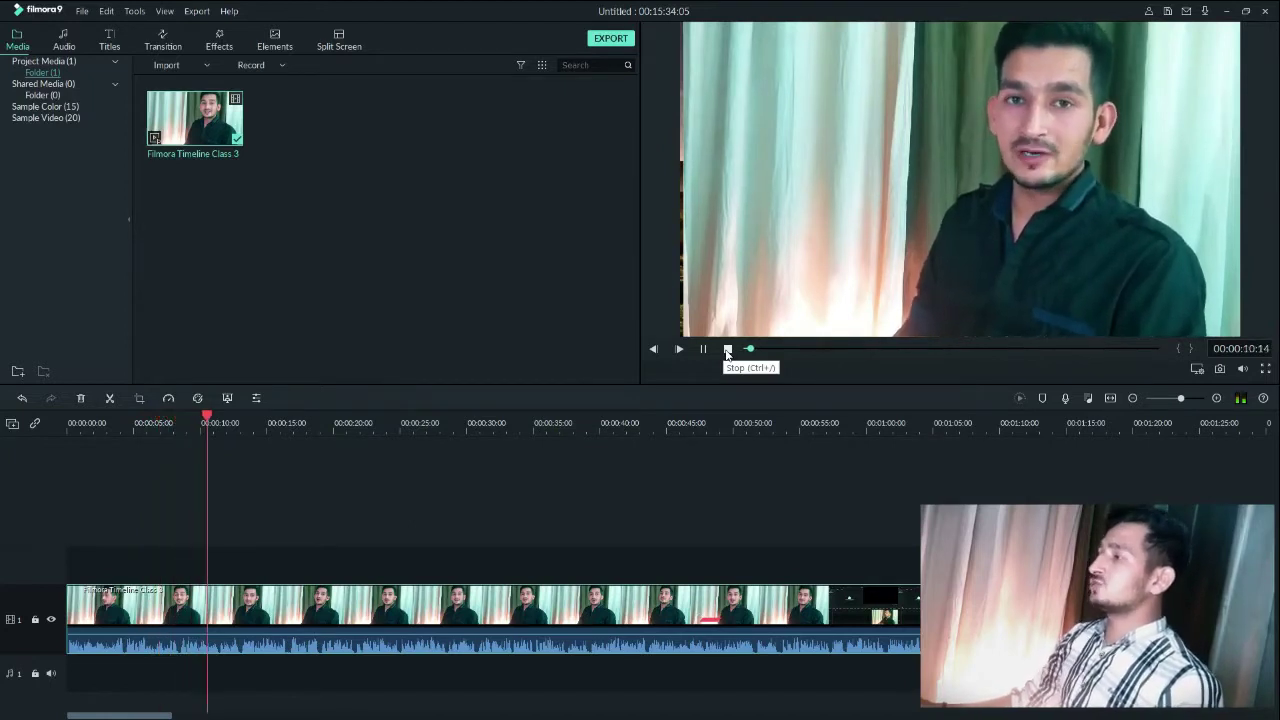
pyautogui.click(727, 350)
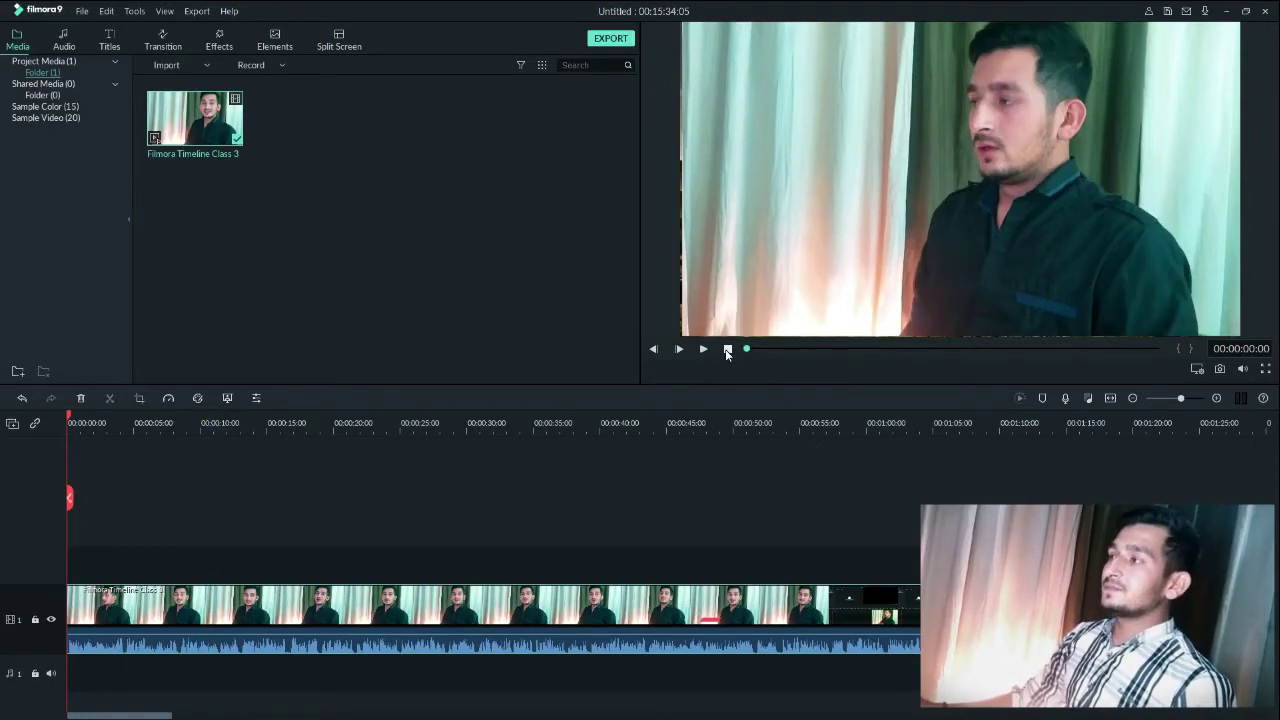
pyautogui.press('space')
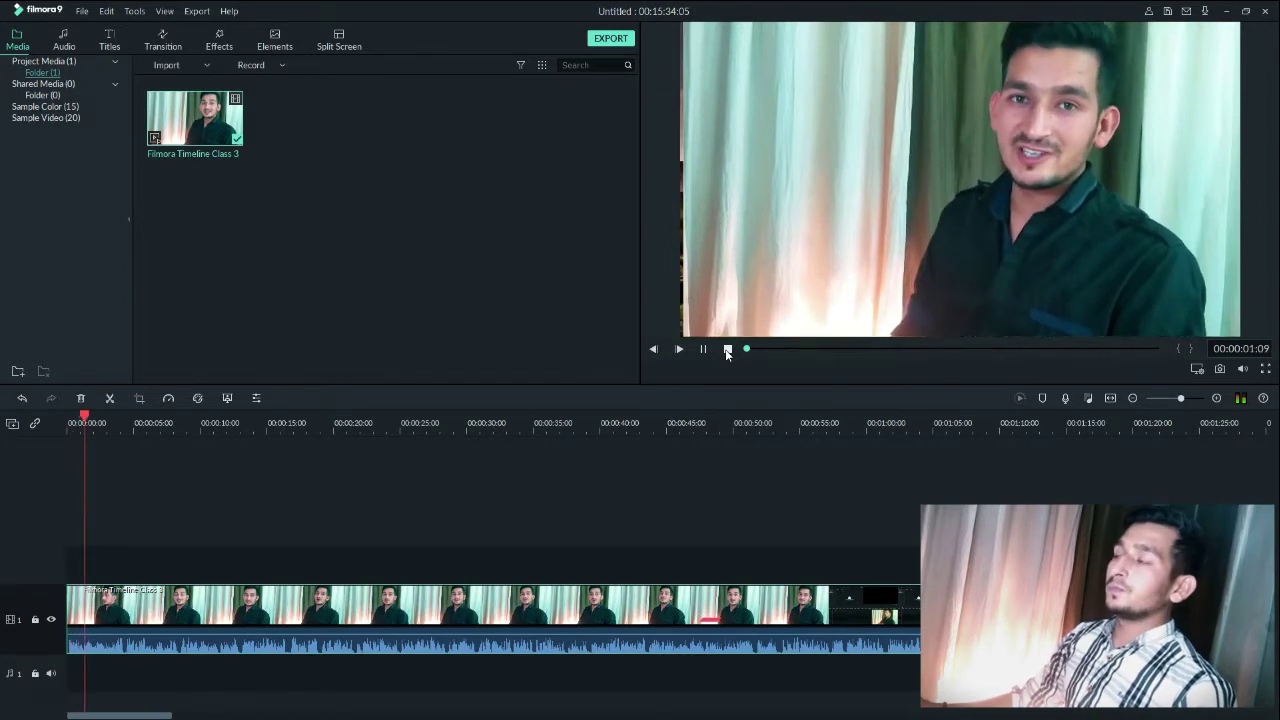
pyautogui.press('space')
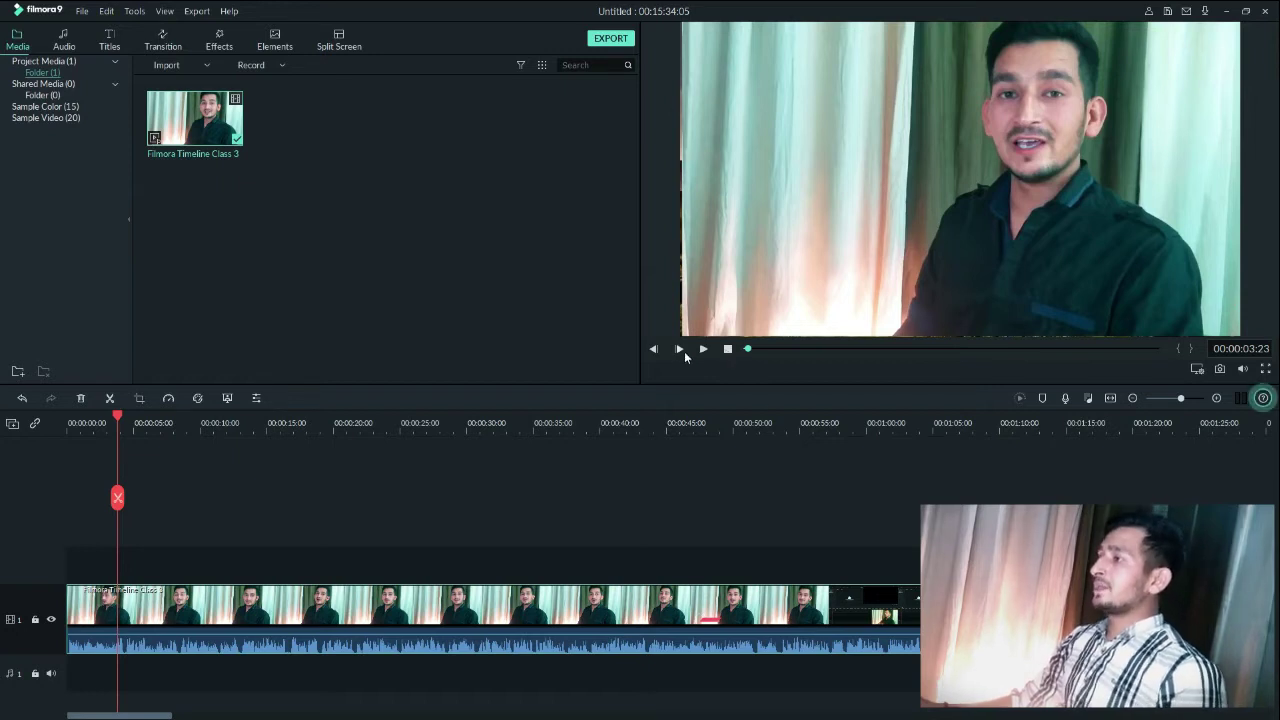
# Scrub through the clip using the preview progress slider and the timeline ruler to about 00:05:58:06
pyautogui.click(749, 349)
pyautogui.moveTo(752, 348); pyautogui.dragTo(885, 351)
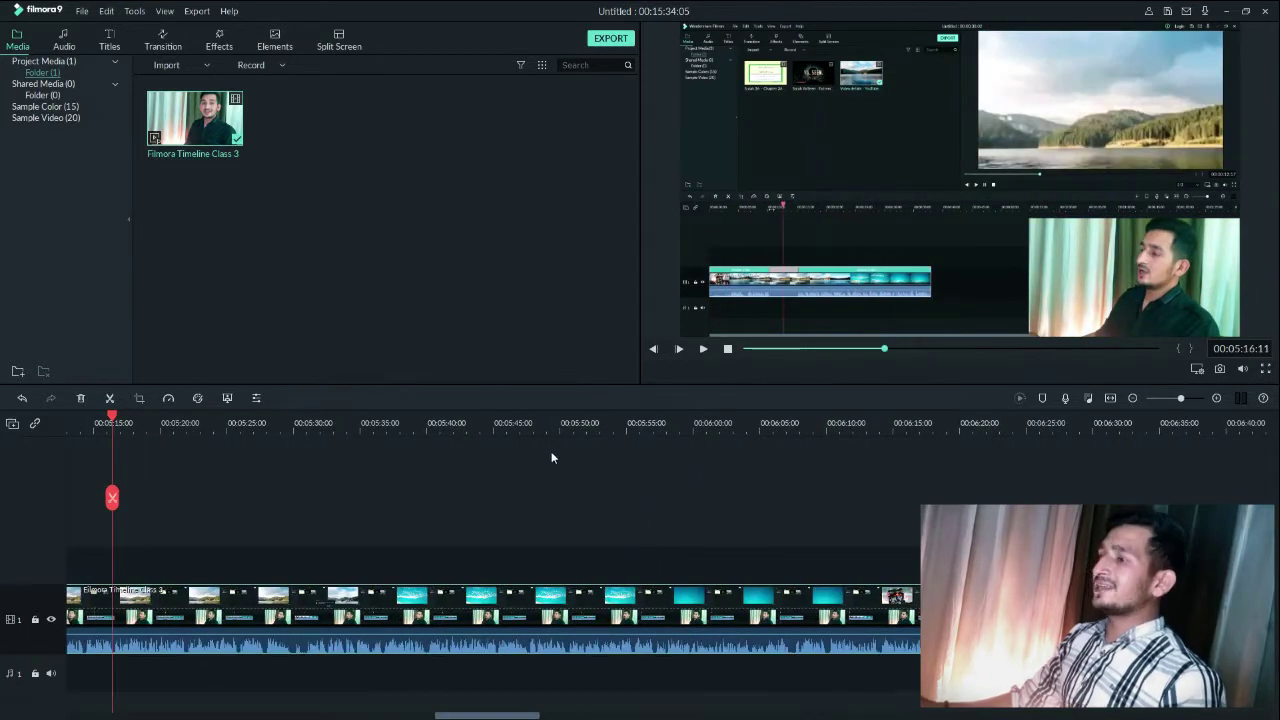
pyautogui.click(411, 425)
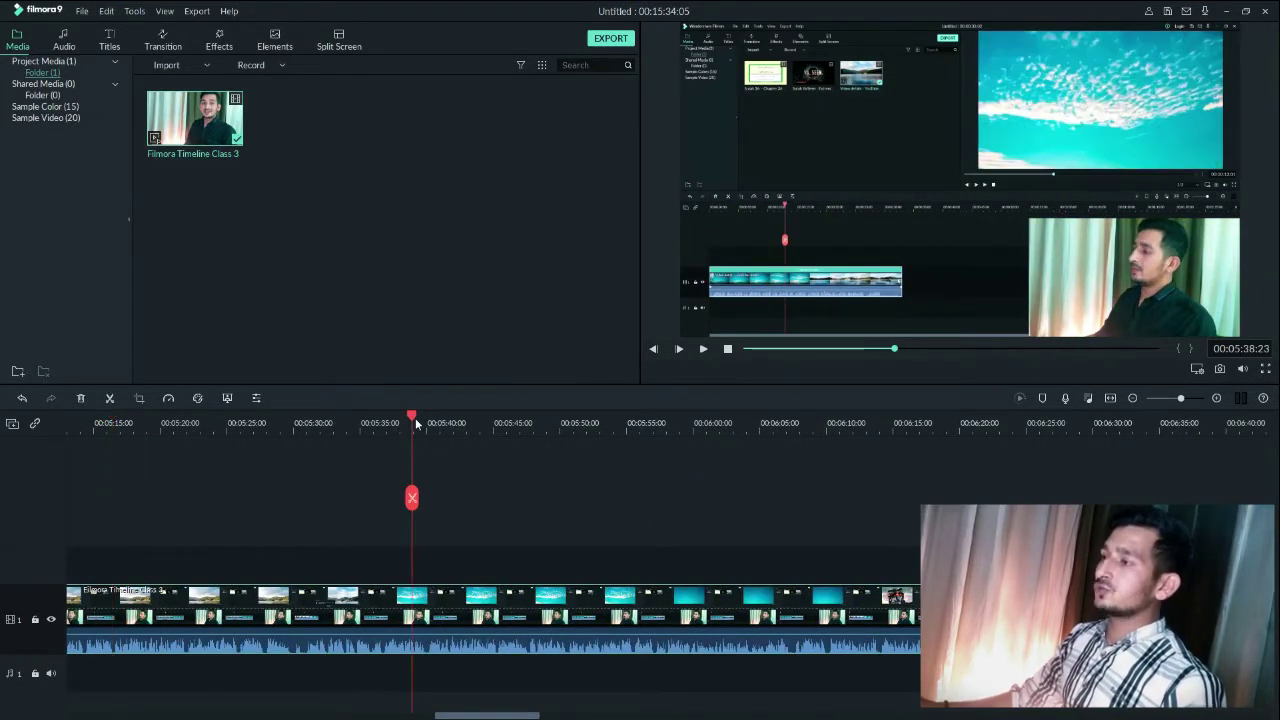
pyautogui.moveTo(566, 430); pyautogui.dragTo(466, 425)
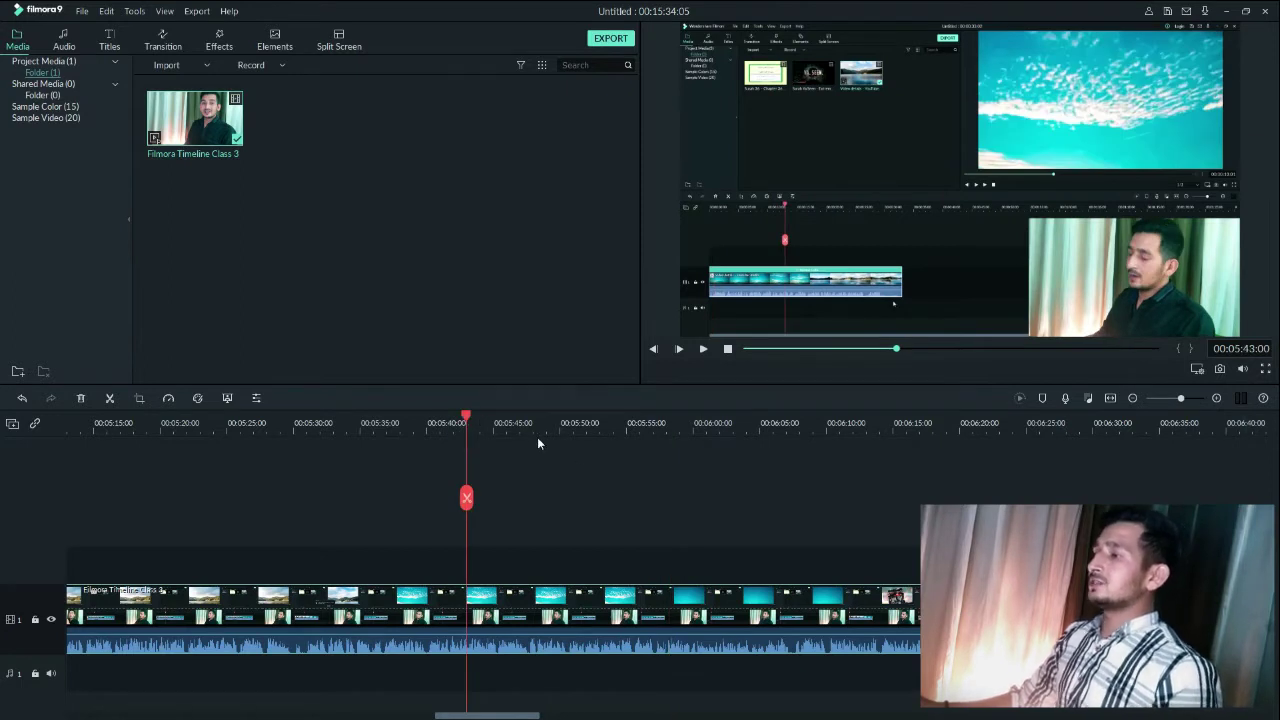
pyautogui.moveTo(520, 425); pyautogui.dragTo(669, 425)
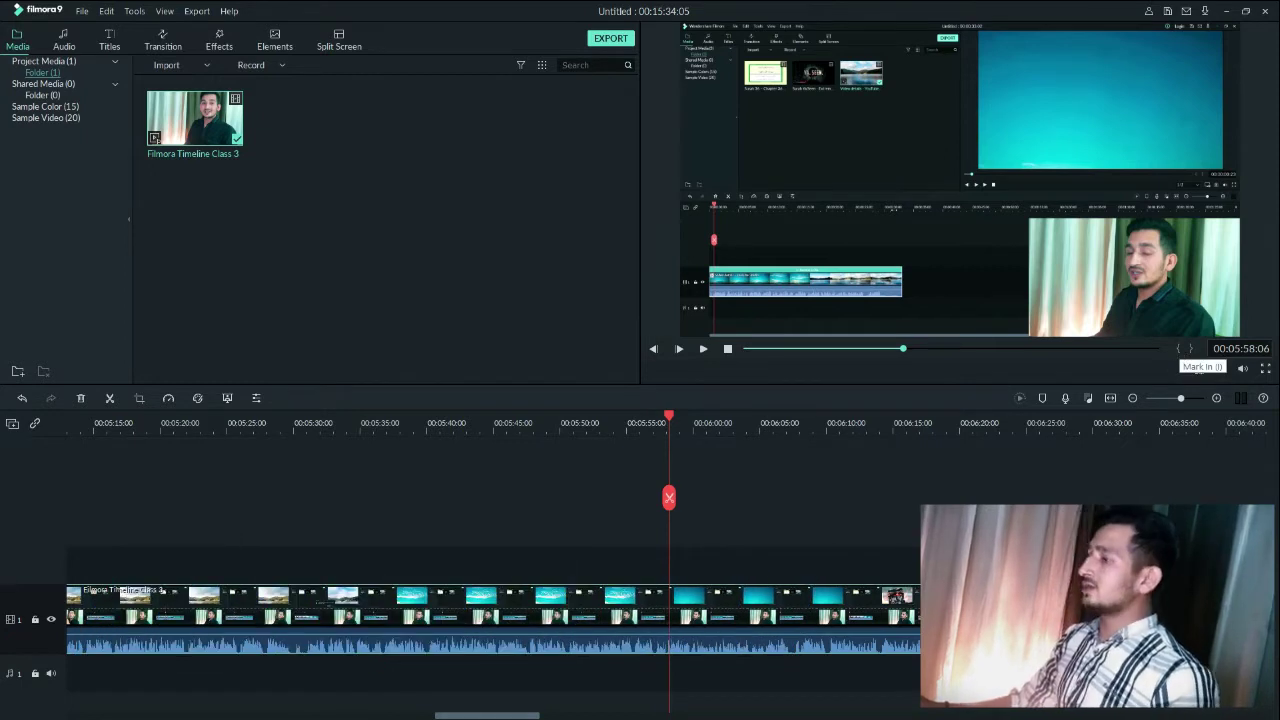
# Open the clip's video editing properties and scrub the preview to about 00:04:33:21
pyautogui.hotkey('alt', 'e')
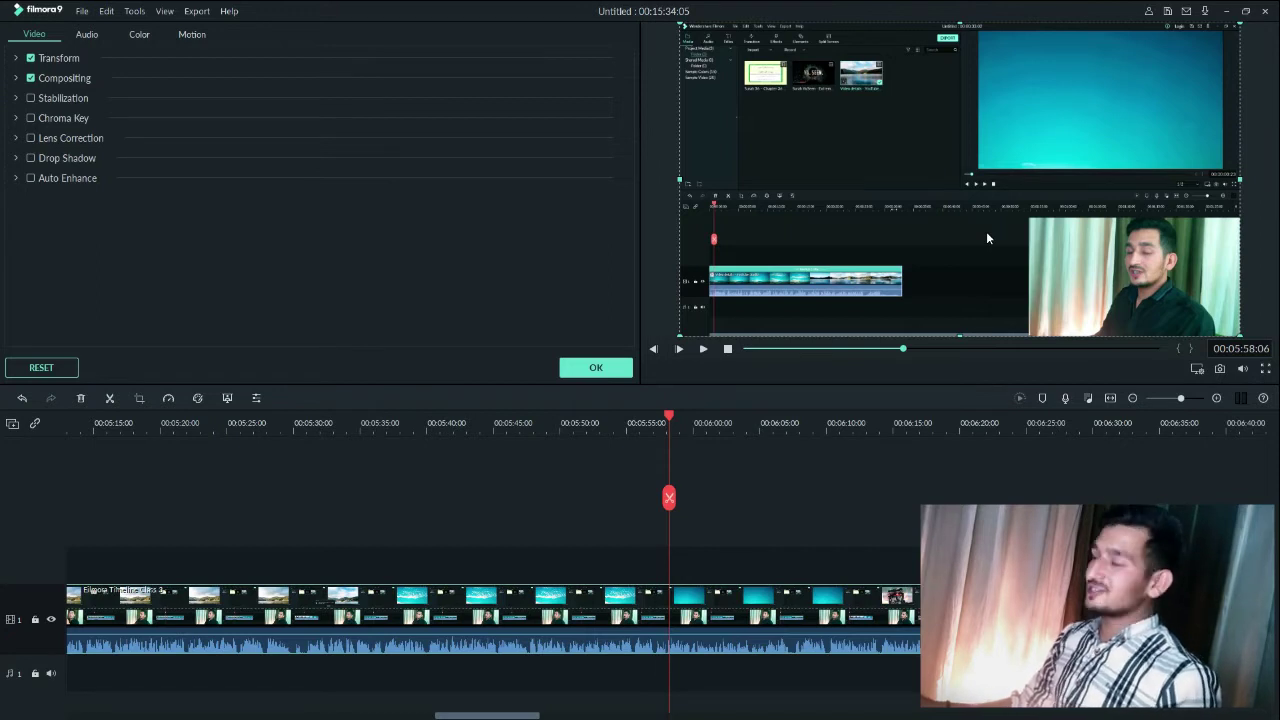
pyautogui.moveTo(994, 349); pyautogui.dragTo(984, 349)
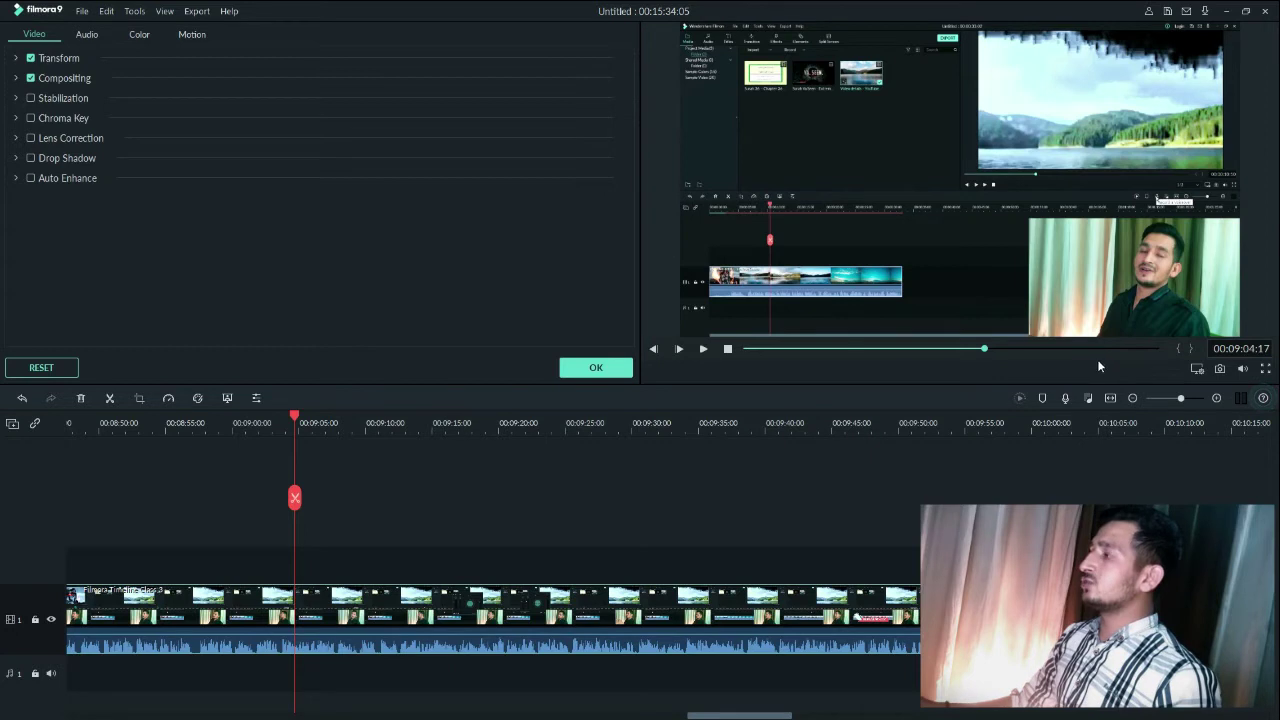
pyautogui.click(866, 348)
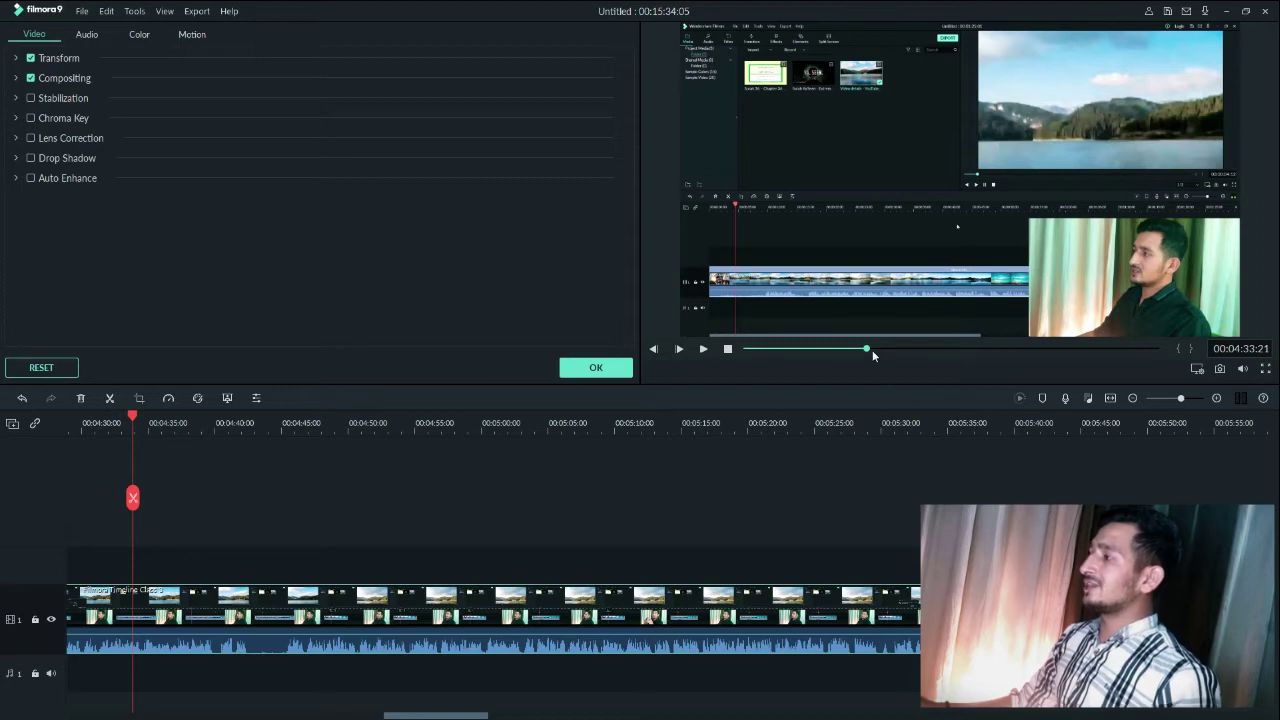
# Open the project aspect ratio settings, move the dialog clear of the preview and look through the available aspect ratios
pyautogui.click(1199, 370)
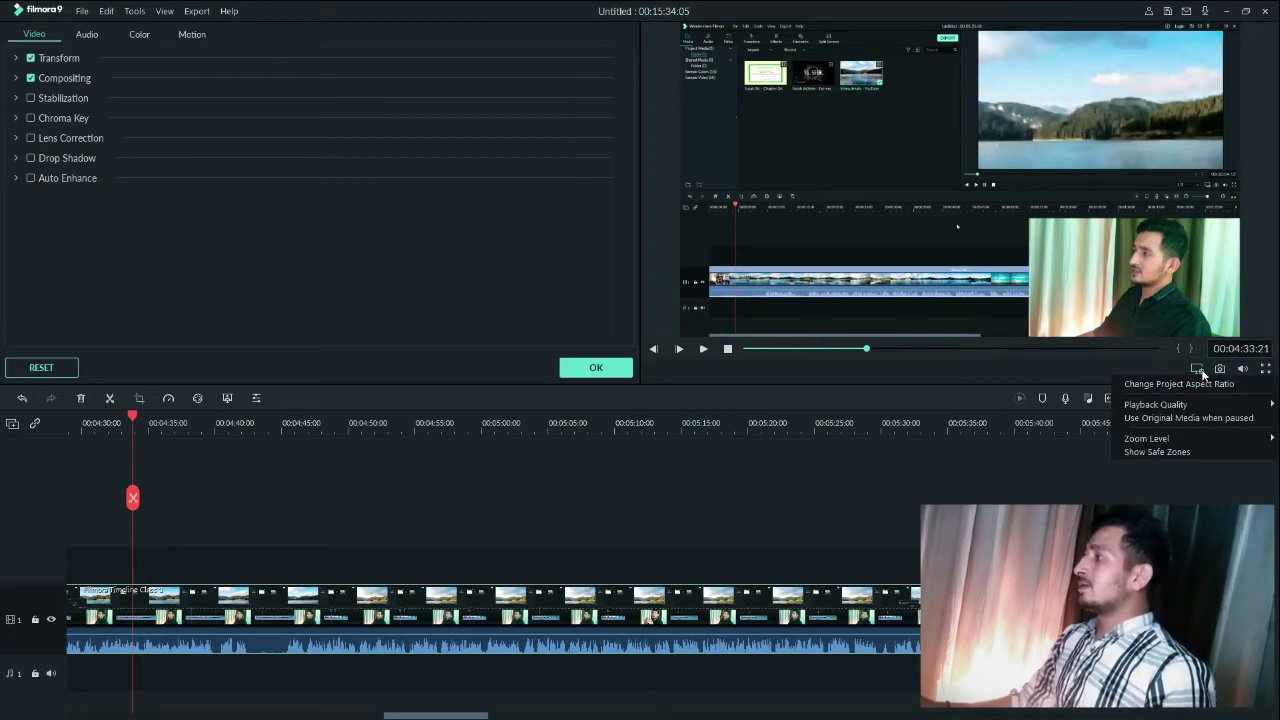
pyautogui.click(1197, 386)
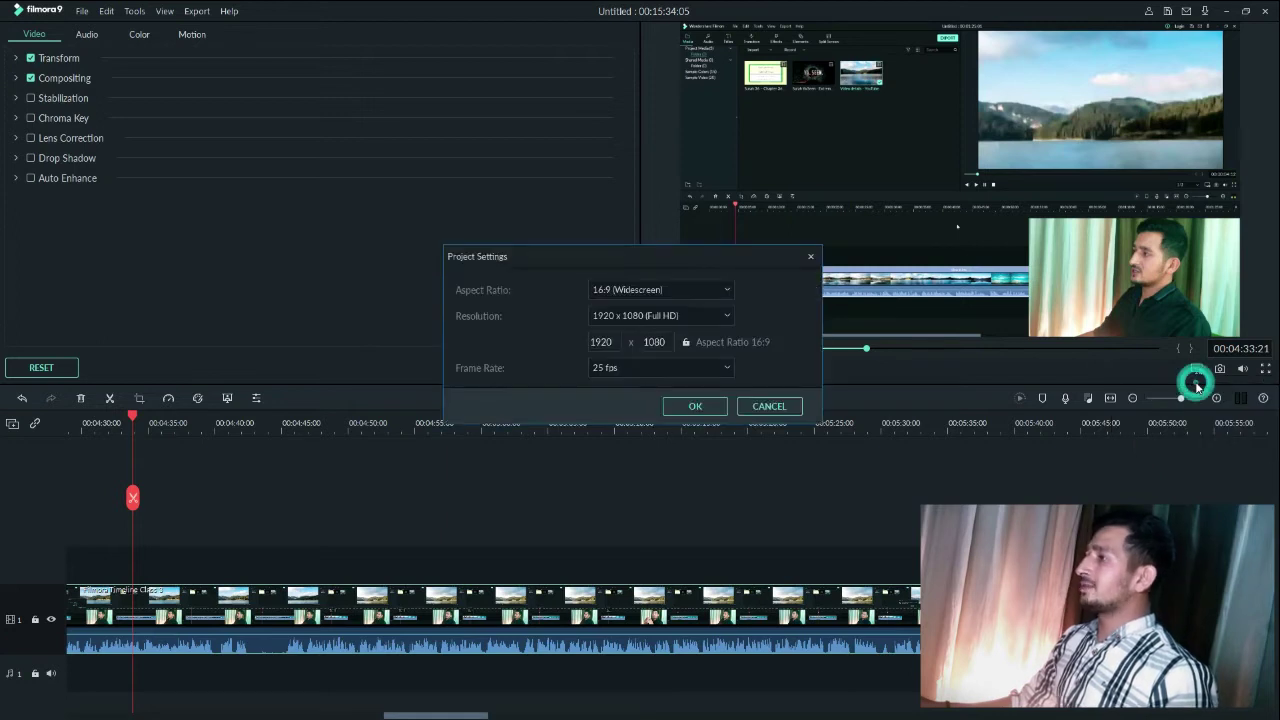
pyautogui.moveTo(519, 262); pyautogui.dragTo(415, 214)
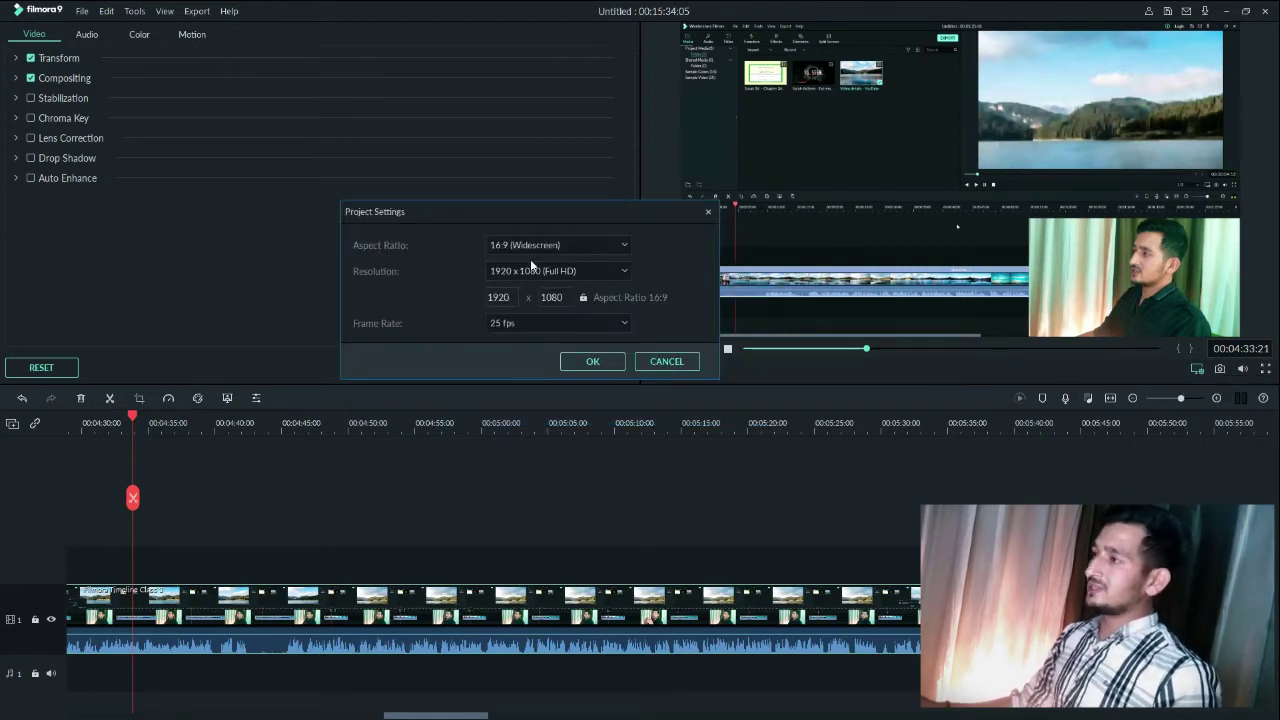
pyautogui.click(583, 248)
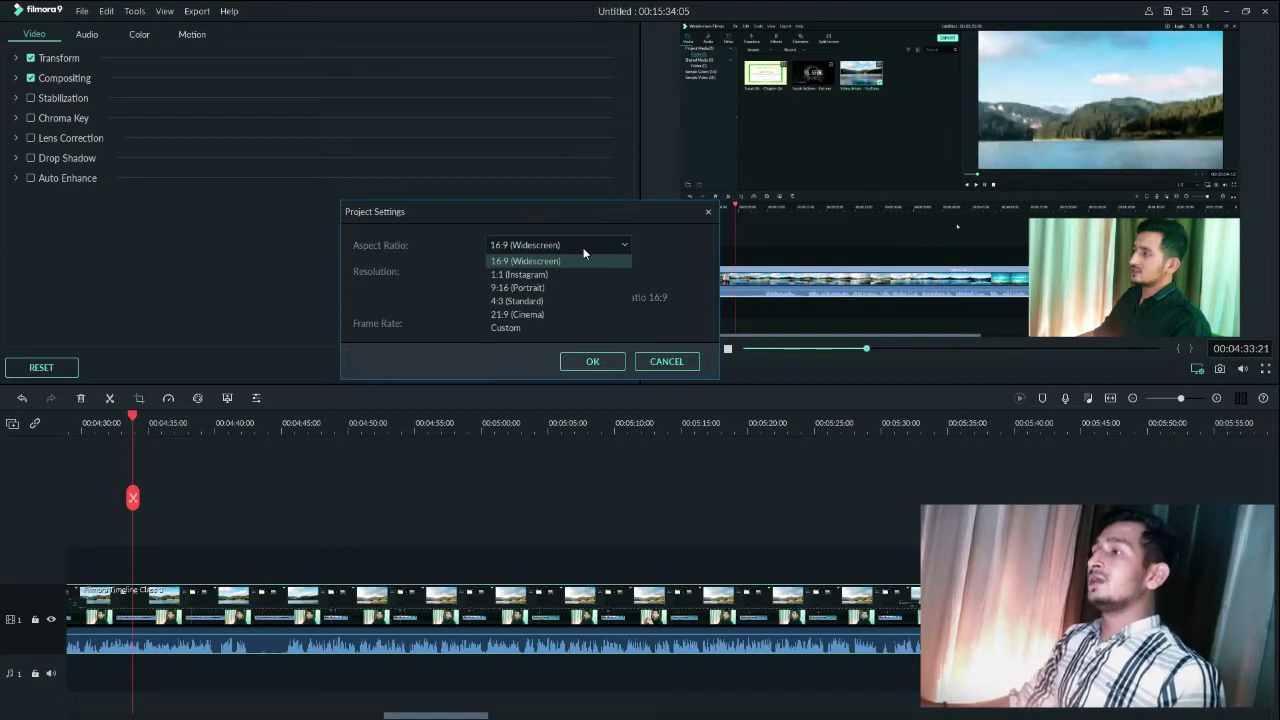
pyautogui.click(522, 337)
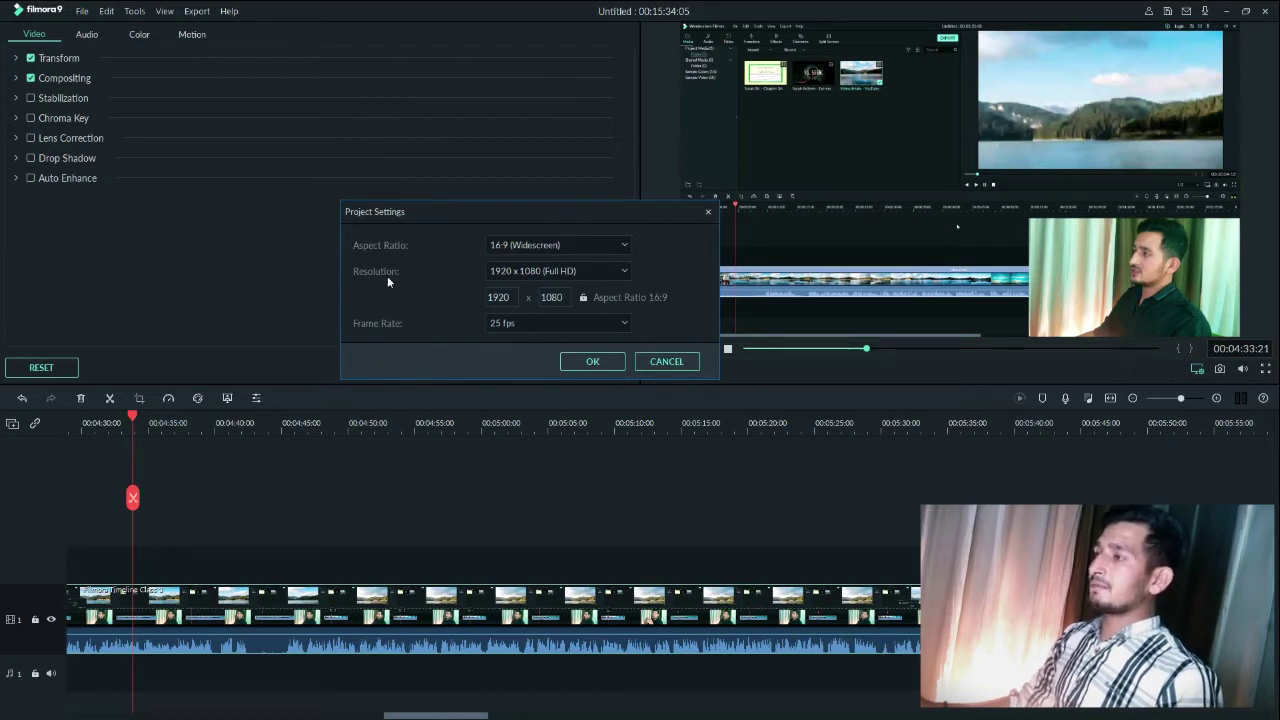
# Switch the project resolution to Custom and set its width to 7816
pyautogui.click(568, 270)
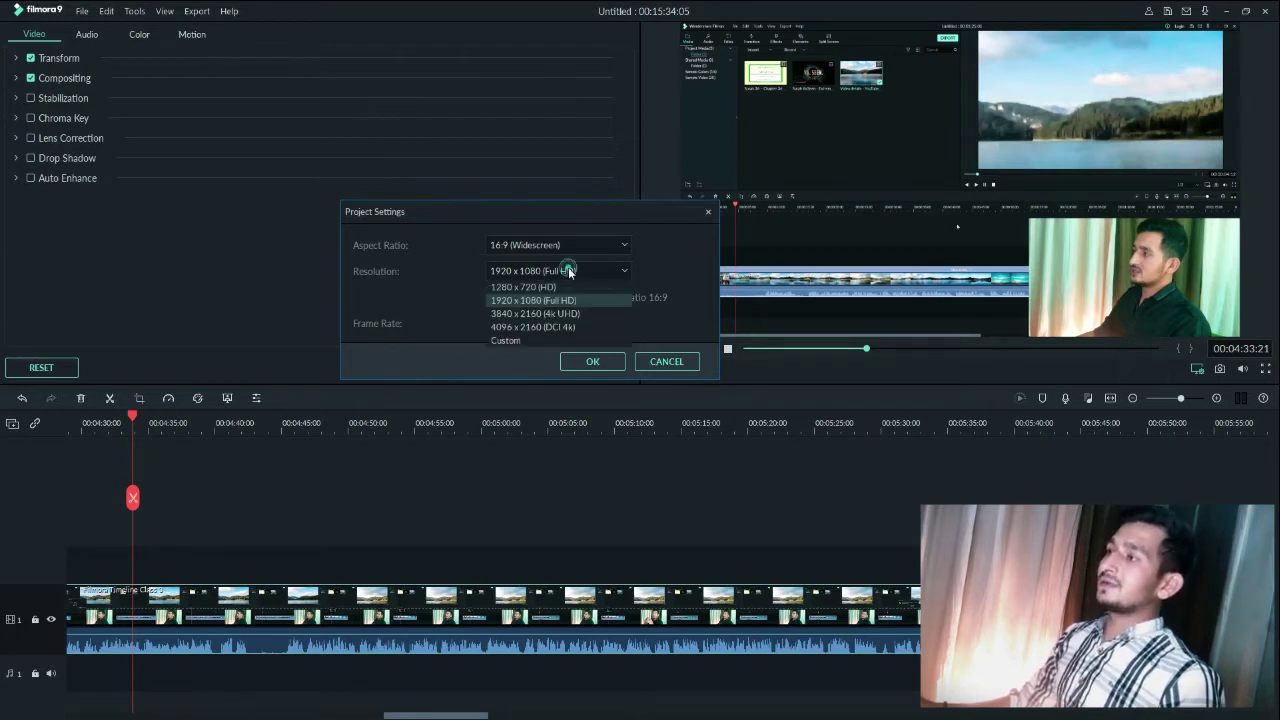
pyautogui.click(516, 338)
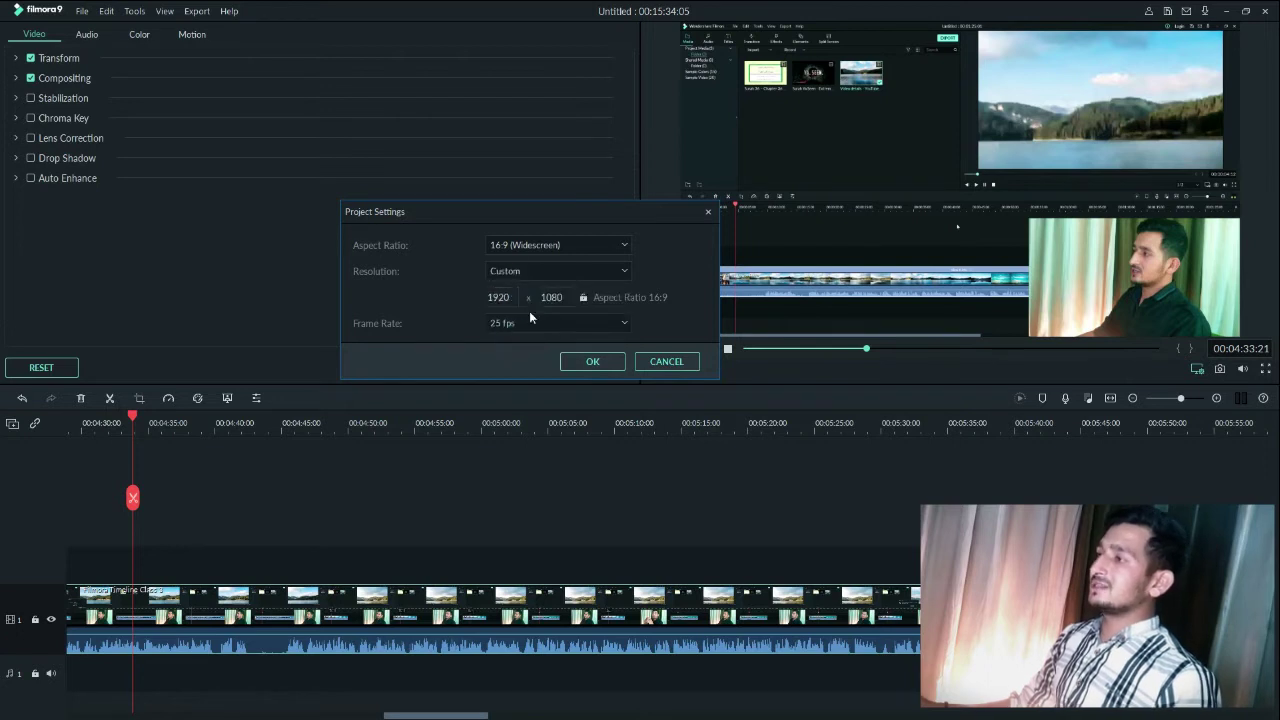
pyautogui.doubleClick(499, 297)
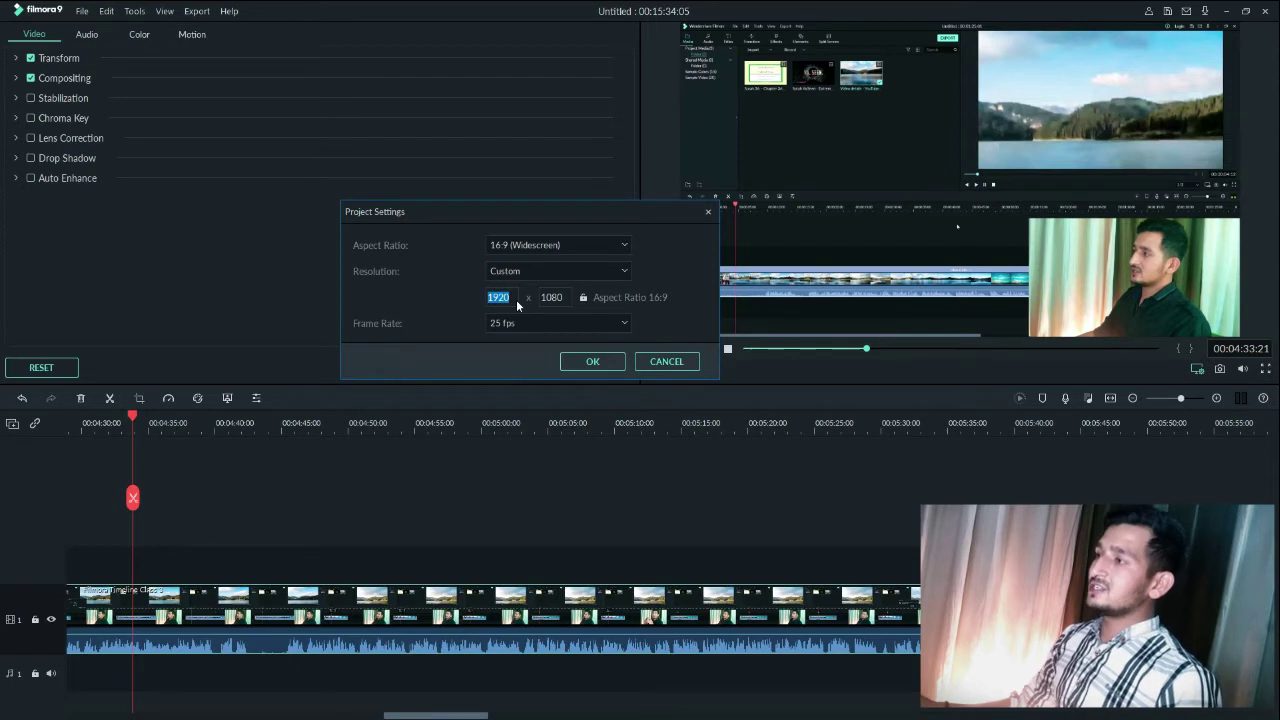
pyautogui.write('7816')
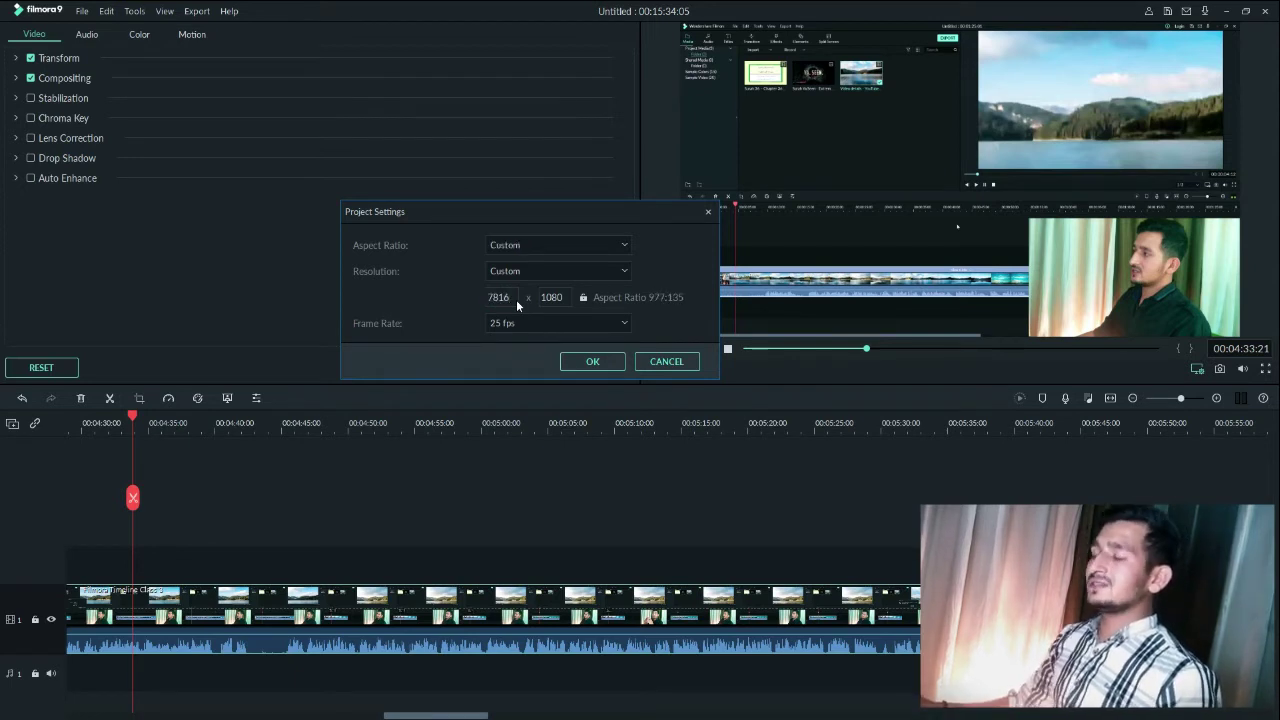
# Lock the custom aspect ratio and vary the resolution width through 7822 and 7701 to 7831
pyautogui.click(581, 297)
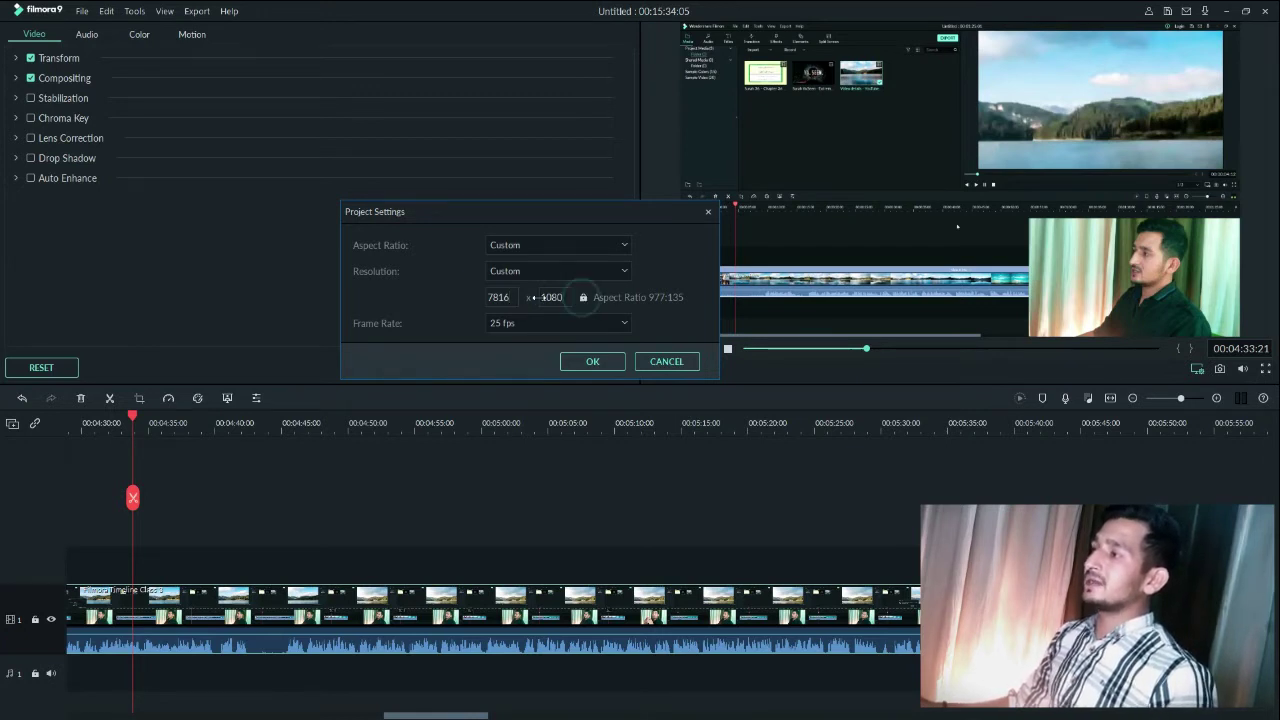
pyautogui.click(498, 297)
pyautogui.press('BackSpace')
pyautogui.press('BackSpace')
pyautogui.press('BackSpace')
pyautogui.press('BackSpace')
pyautogui.write('7630')
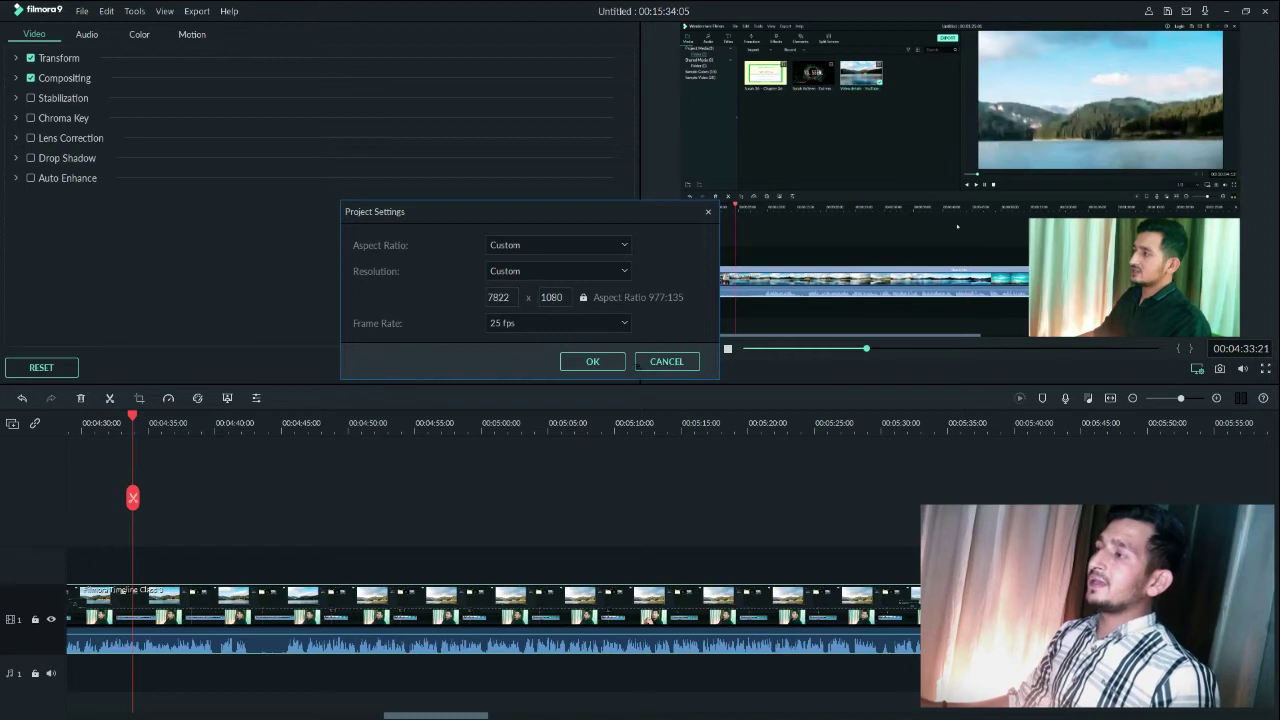
pyautogui.press('BackSpace')
pyautogui.press('BackSpace')
pyautogui.press('BackSpace')
pyautogui.write('701')
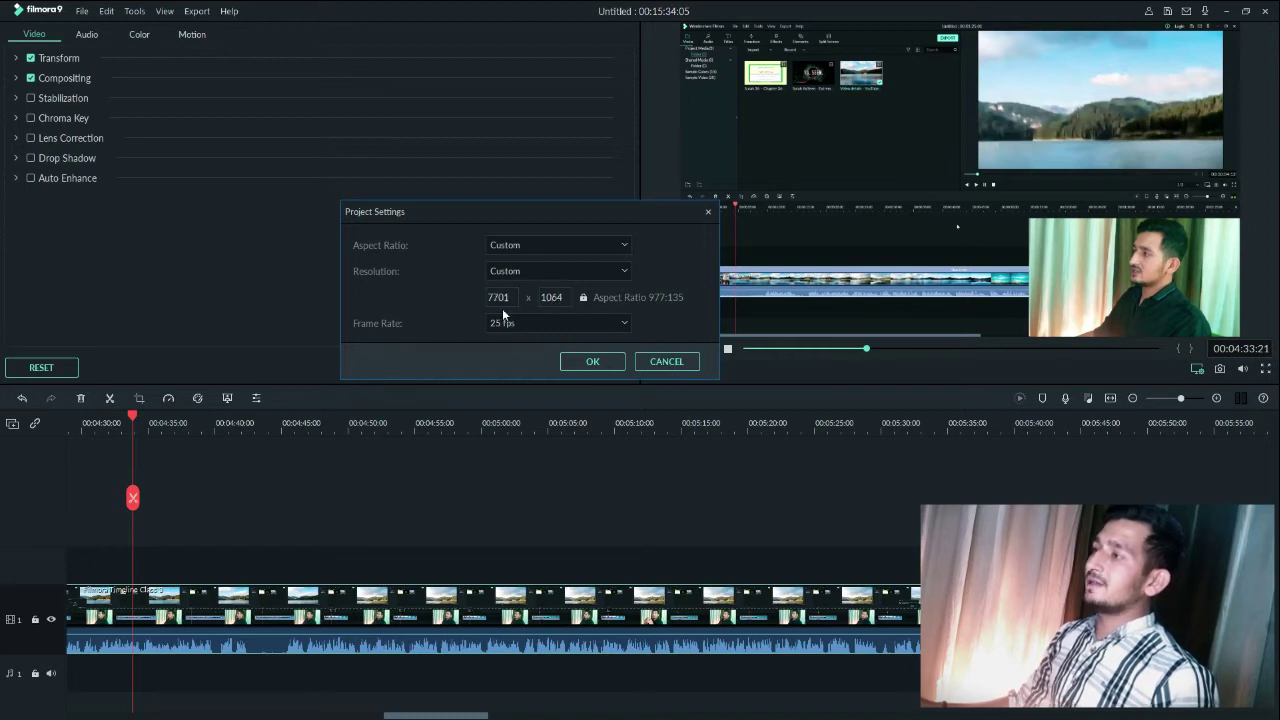
pyautogui.press('BackSpace')
pyautogui.press('BackSpace')
pyautogui.press('BackSpace')
pyautogui.write('483')
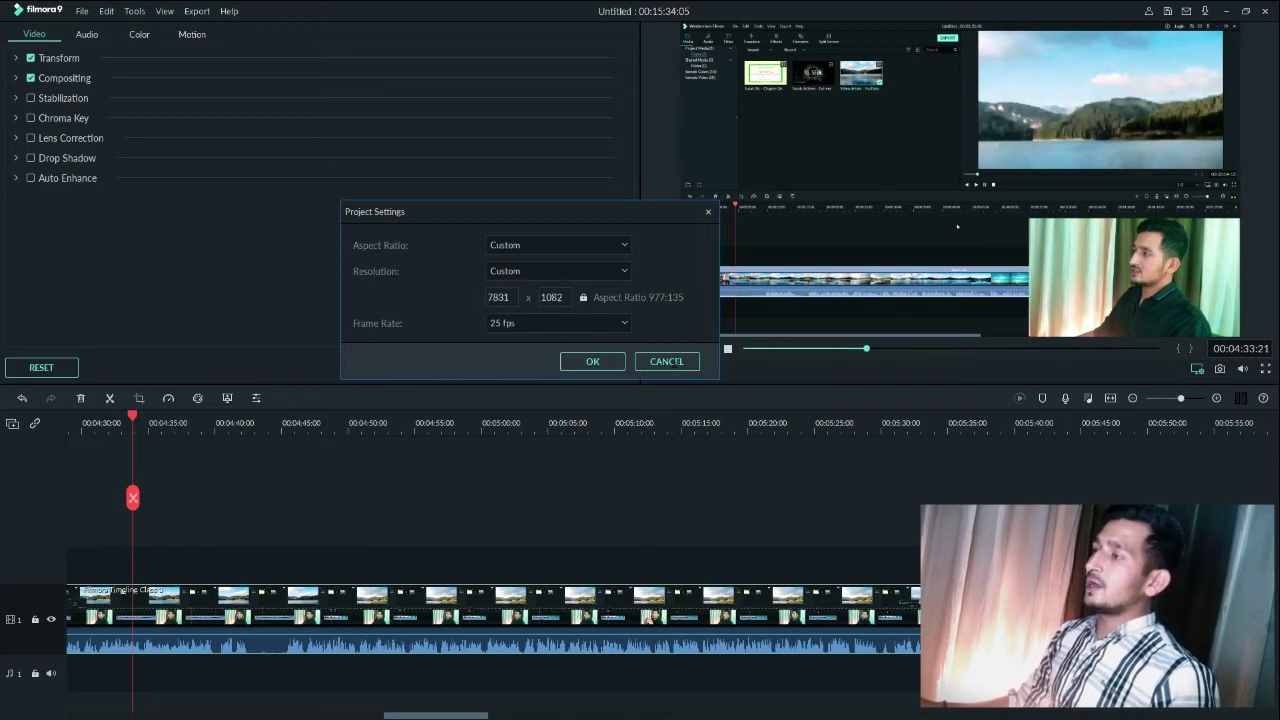
# Unlock the aspect ratio and change the custom resolution to 6883 x 1033
pyautogui.click(581, 298)
pyautogui.click(490, 298)
pyautogui.press('BackSpace')
pyautogui.press('BackSpace')
pyautogui.press('BackSpace')
pyautogui.write('559')
pyautogui.press('BackSpace')
pyautogui.press('BackSpace')
pyautogui.press('BackSpace')
pyautogui.press('BackSpace')
pyautogui.write('6883')
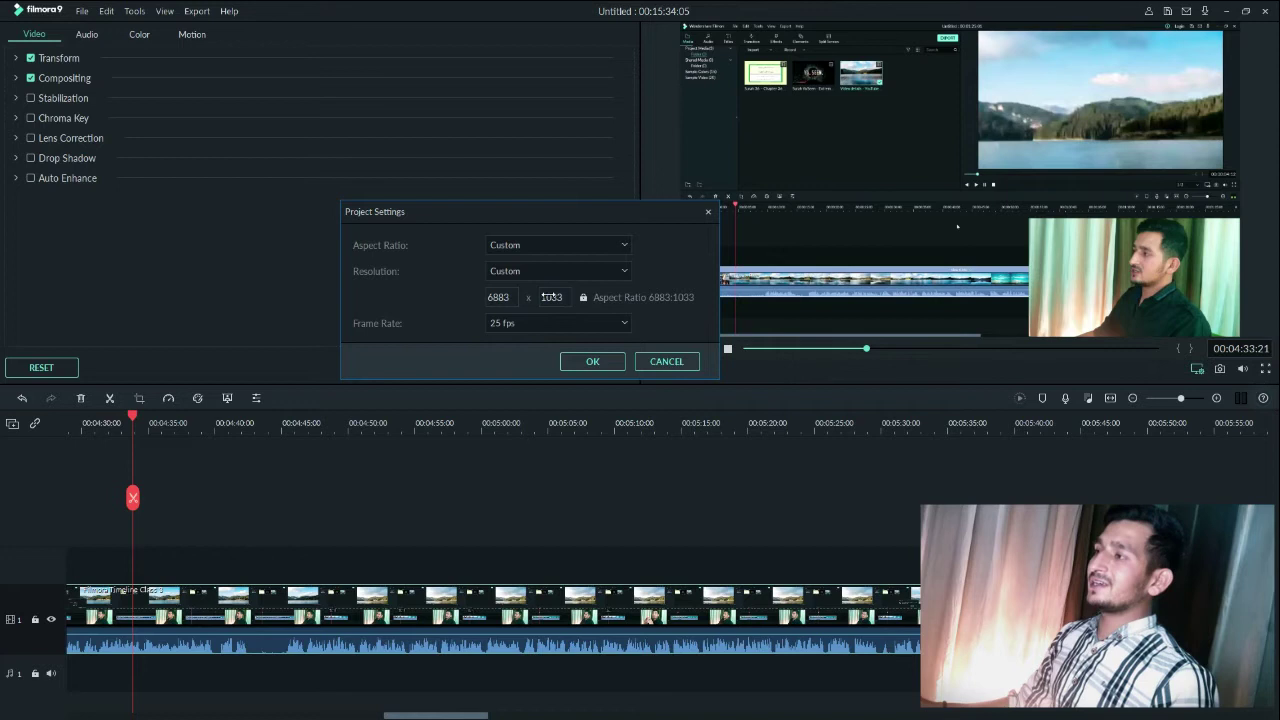
# Vary the resolution width at the locked 6883:1033 ratio through 7024, 6080 and 6296 to 7052
pyautogui.click(499, 298)
pyautogui.press('BackSpace')
pyautogui.press('BackSpace')
pyautogui.press('BackSpace')
pyautogui.press('BackSpace')
pyautogui.write('6582')
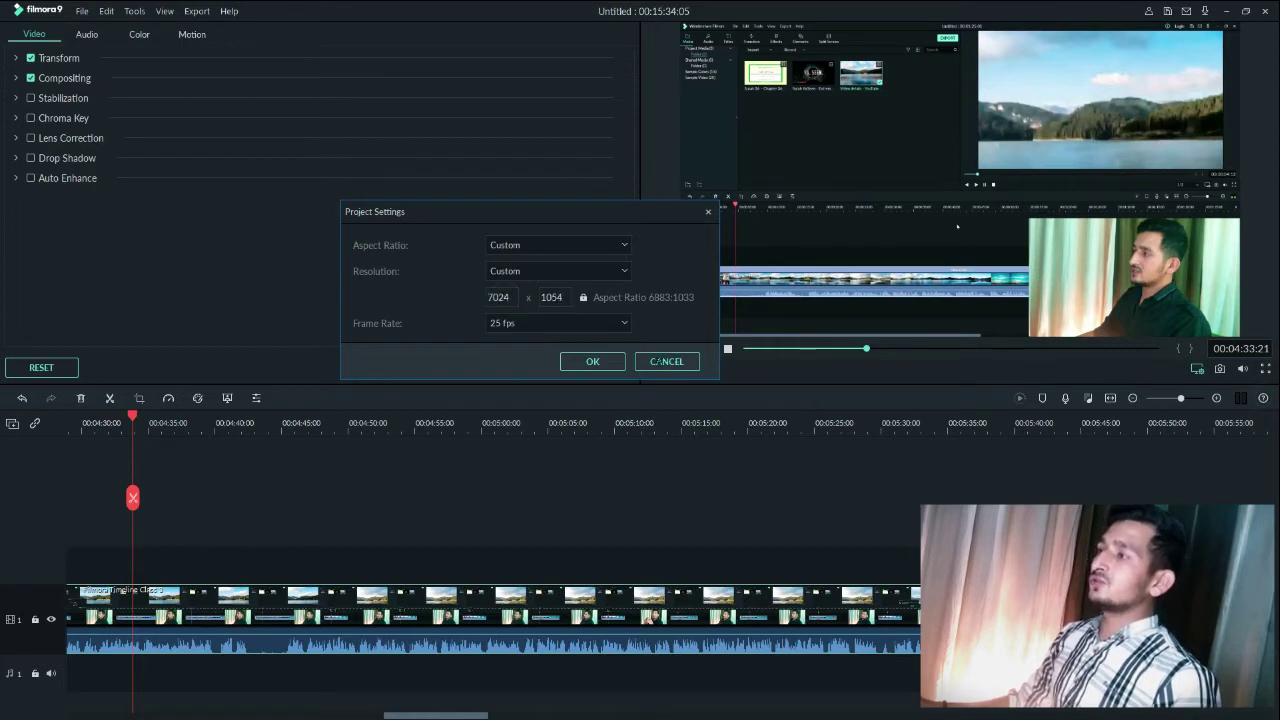
pyautogui.press('BackSpace')
pyautogui.press('BackSpace')
pyautogui.press('BackSpace')
pyautogui.press('BackSpace')
pyautogui.write('6080')
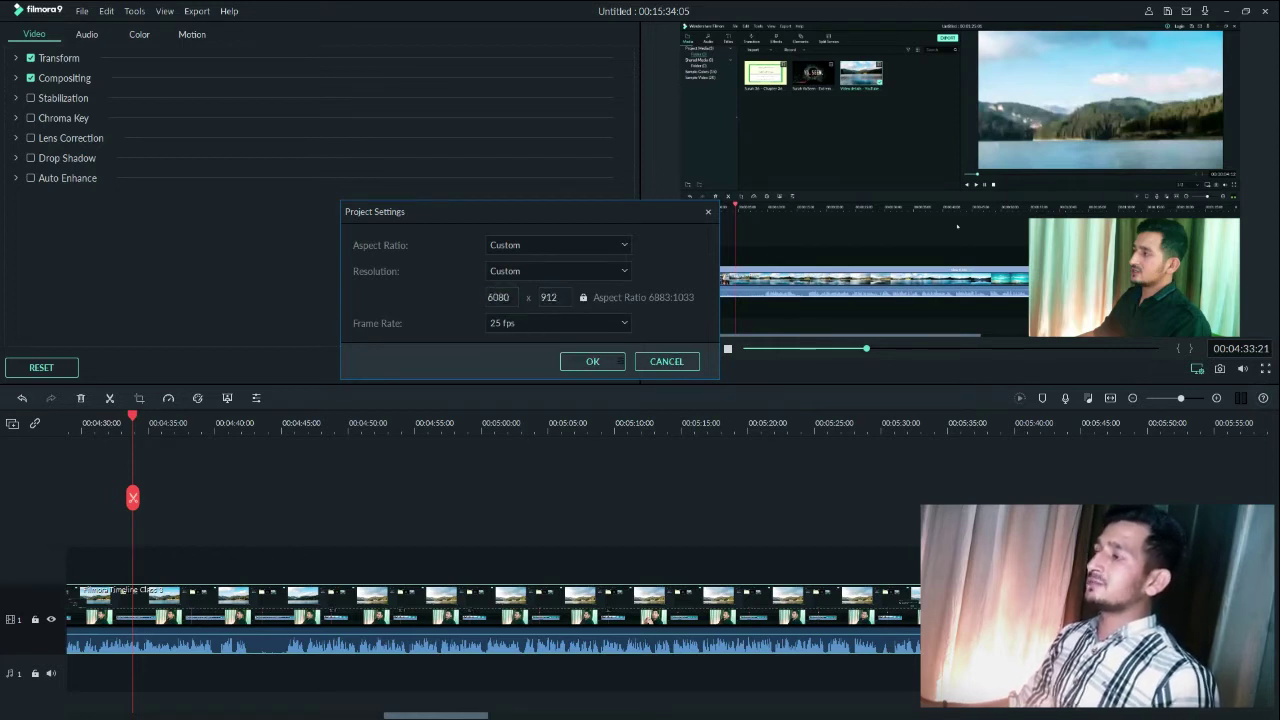
pyautogui.press('BackSpace')
pyautogui.press('BackSpace')
pyautogui.write('96')
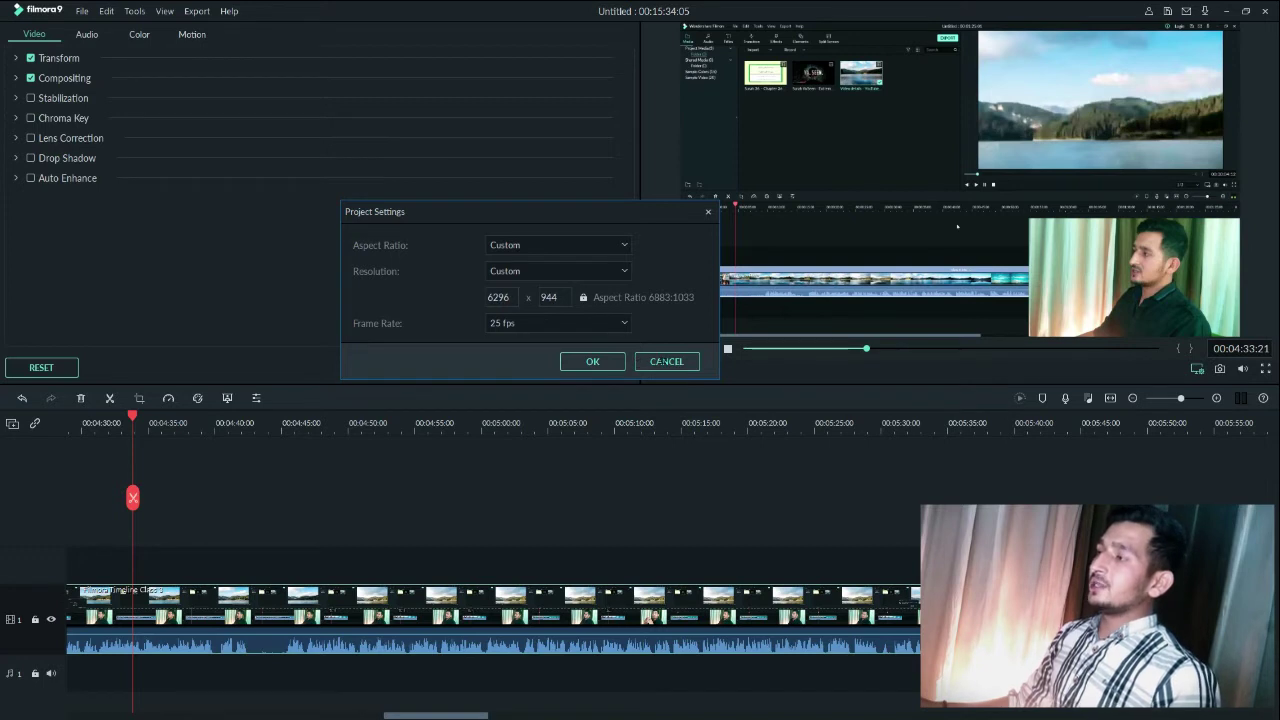
pyautogui.press('BackSpace')
pyautogui.press('BackSpace')
pyautogui.press('BackSpace')
pyautogui.press('BackSpace')
pyautogui.write('7052')
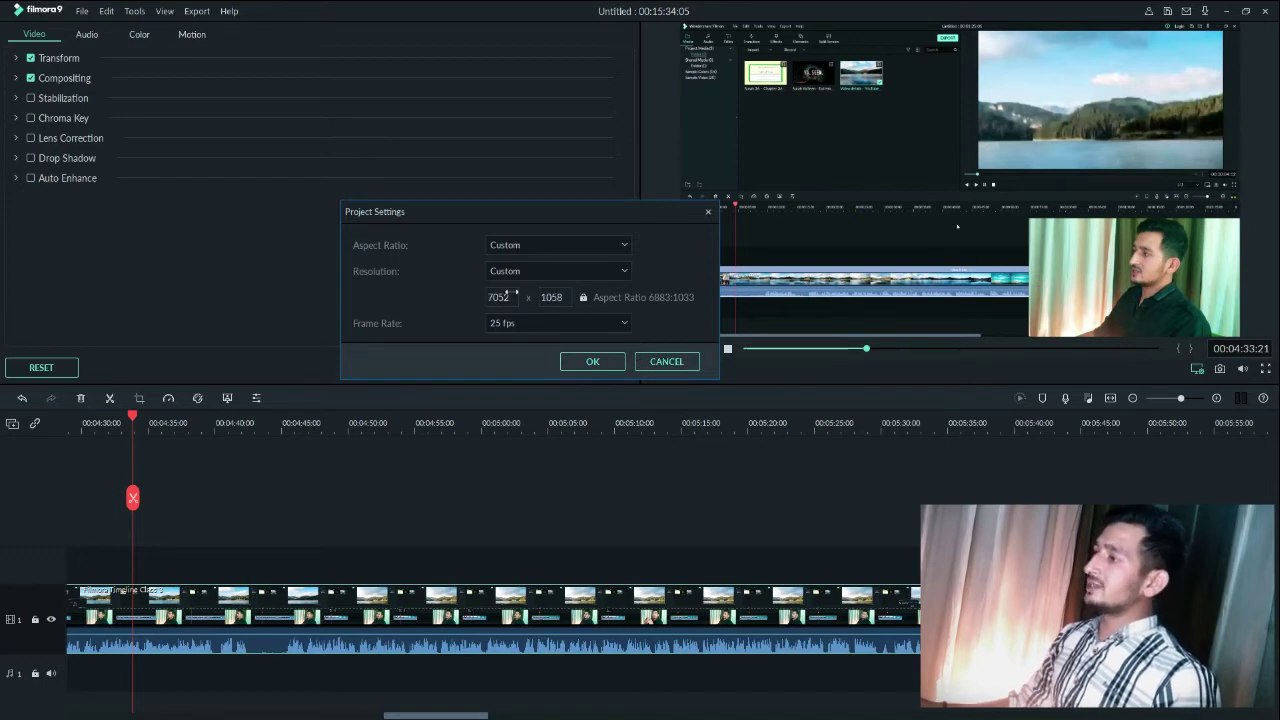
# Set the project's aspect ratio to 16:9 (Widescreen) and its resolution to 1920 x 1080 (Full HD)
pyautogui.click(560, 246)
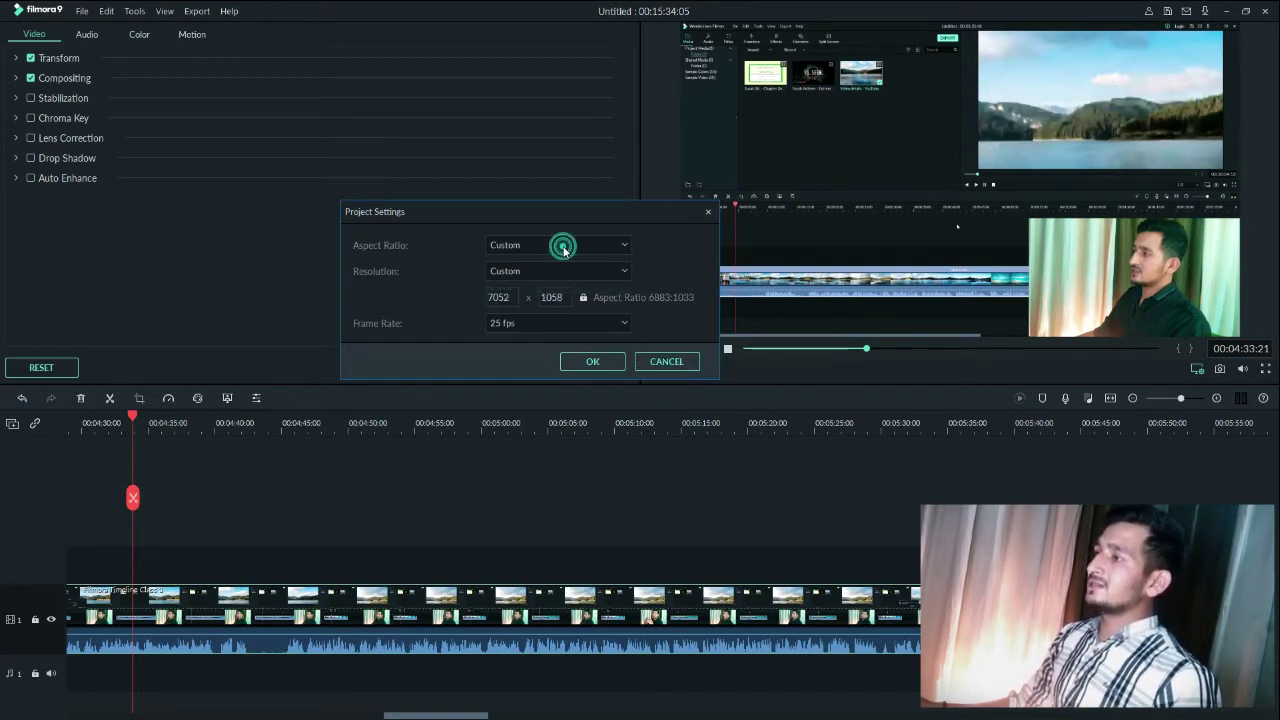
pyautogui.click(551, 262)
pyautogui.click(560, 271)
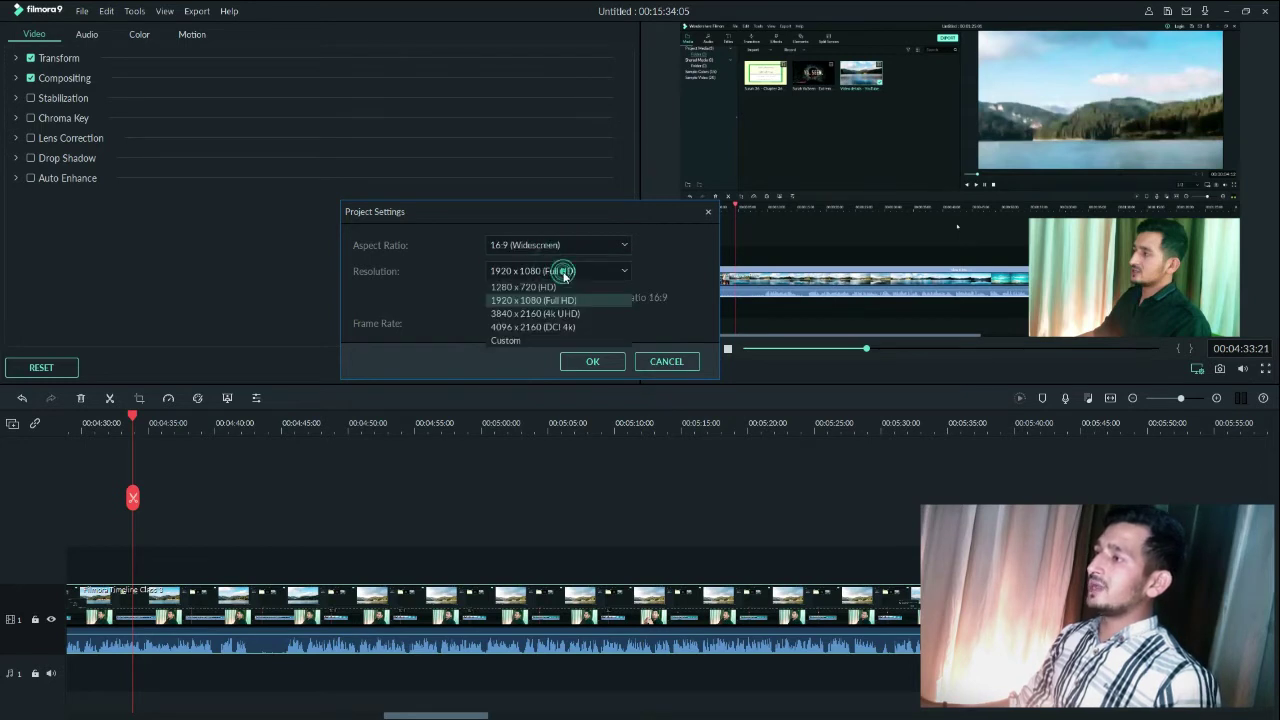
pyautogui.click(555, 298)
pyautogui.click(556, 298)
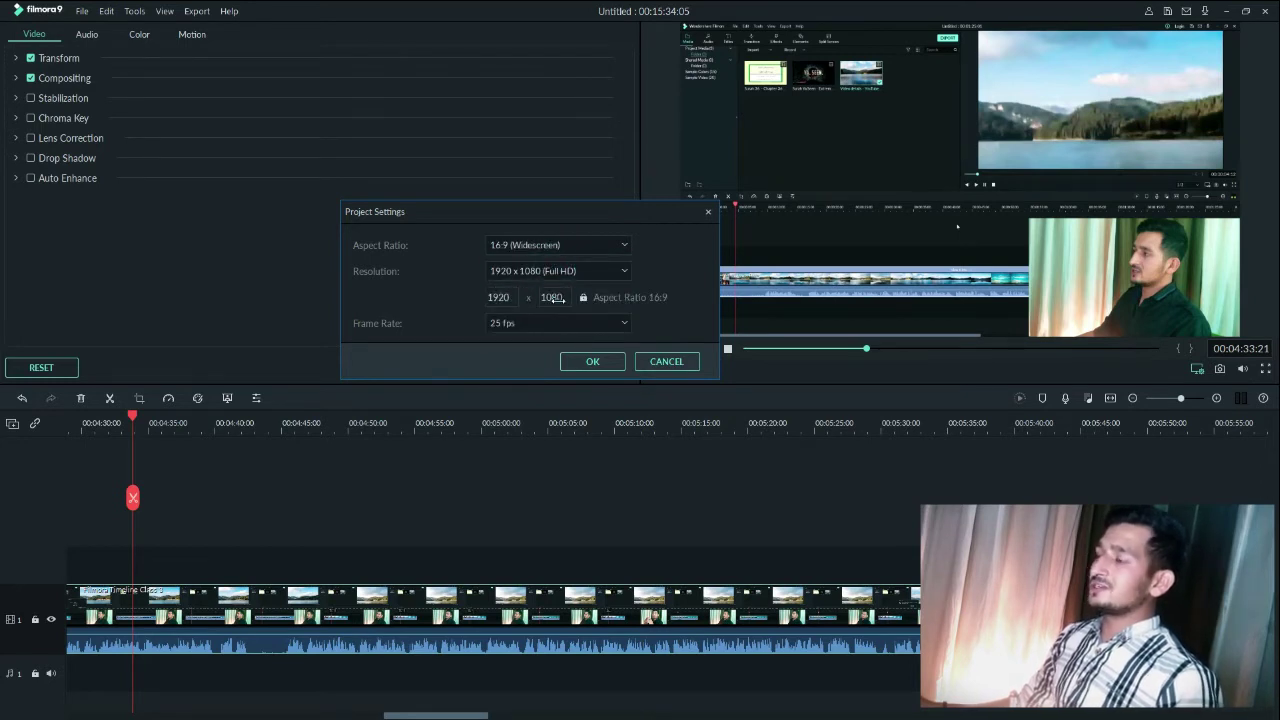